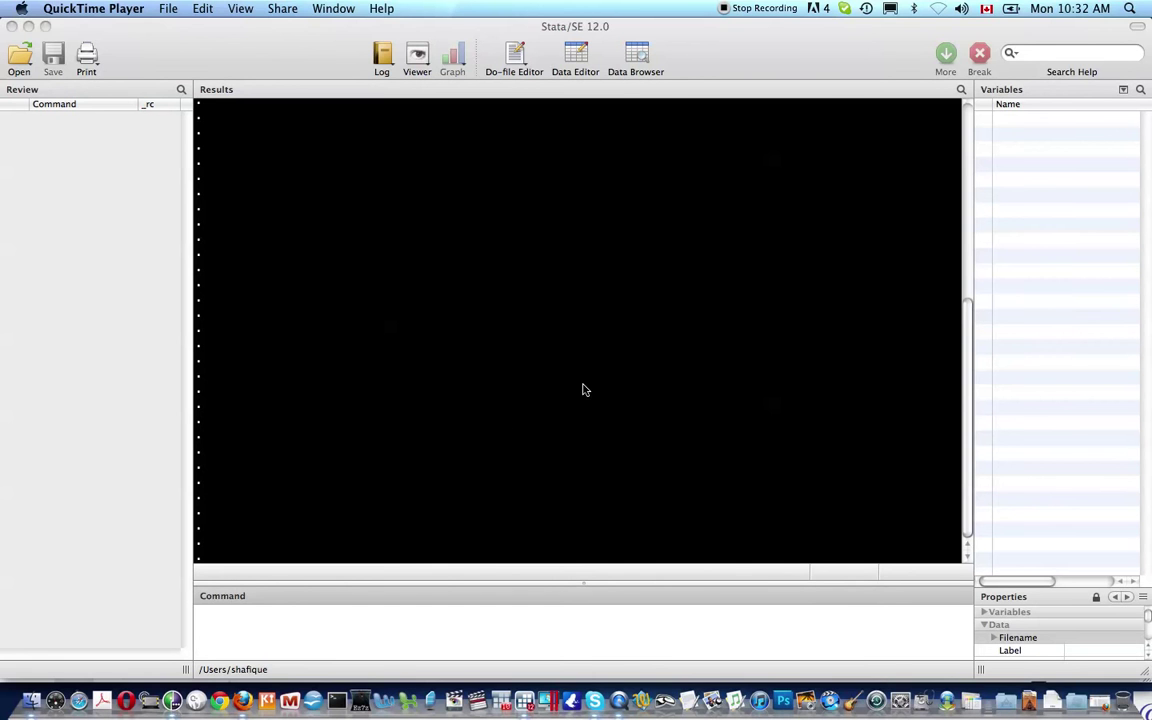
Step: Calculate 2^4+3 with the display command
click(397, 638)
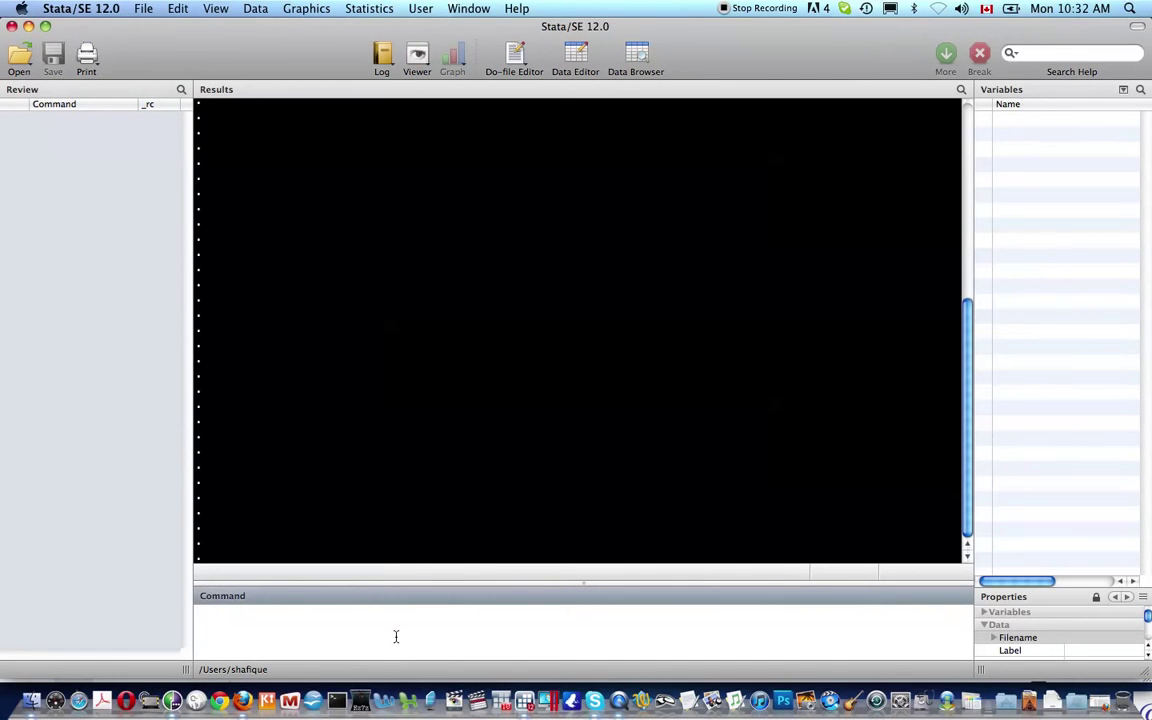
text(di 2^4+3)
key(Return)
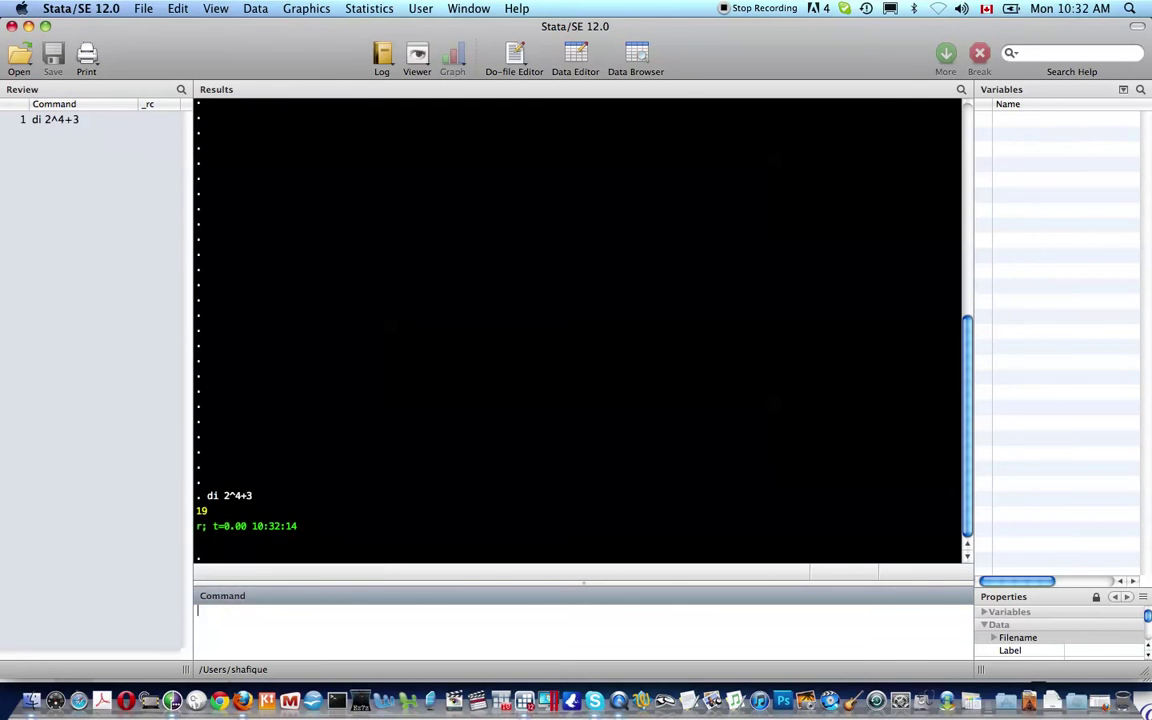
Step: Display the string "stata tutorial" in the results
text(di "stata turial)
key(BackSpace)
key(BackSpace)
key(BackSpace)
key(BackSpace)
text(torial)
key(Return)
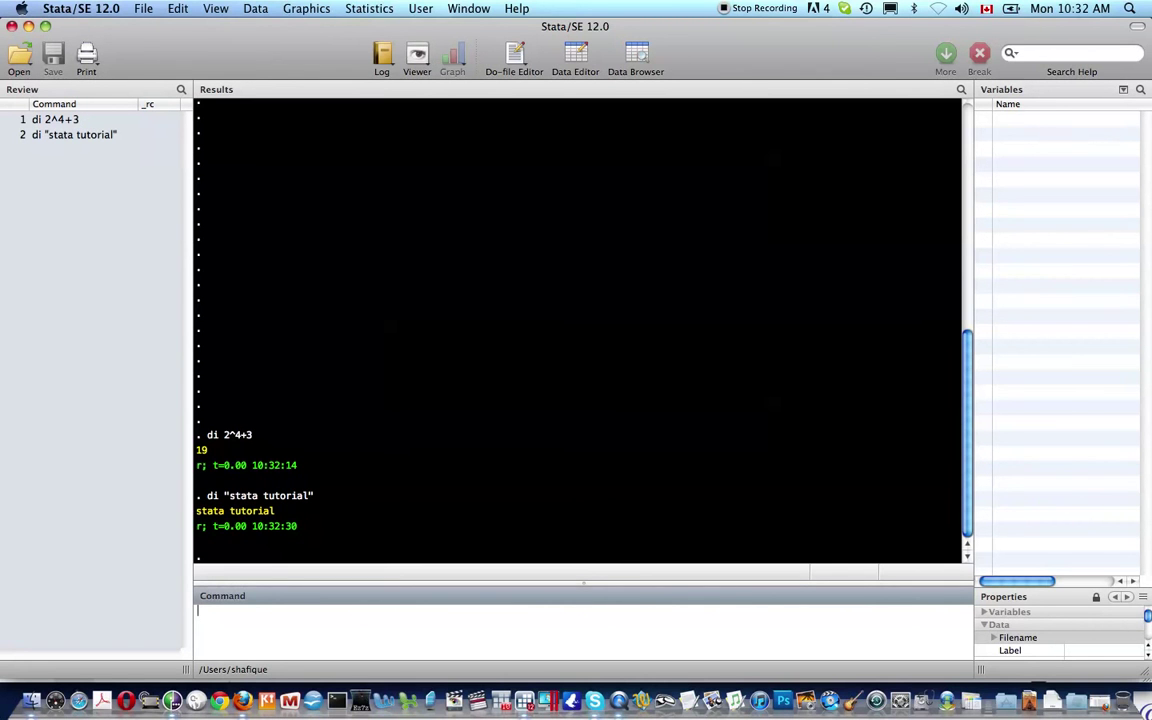
Step: Display the text here are some "double quotes" using compound quotes so the inner quotation marks are printed
text(di )
text(`"")
text(here are some)
text( "doubl)
text(e )
text(quotes)
key(Return)
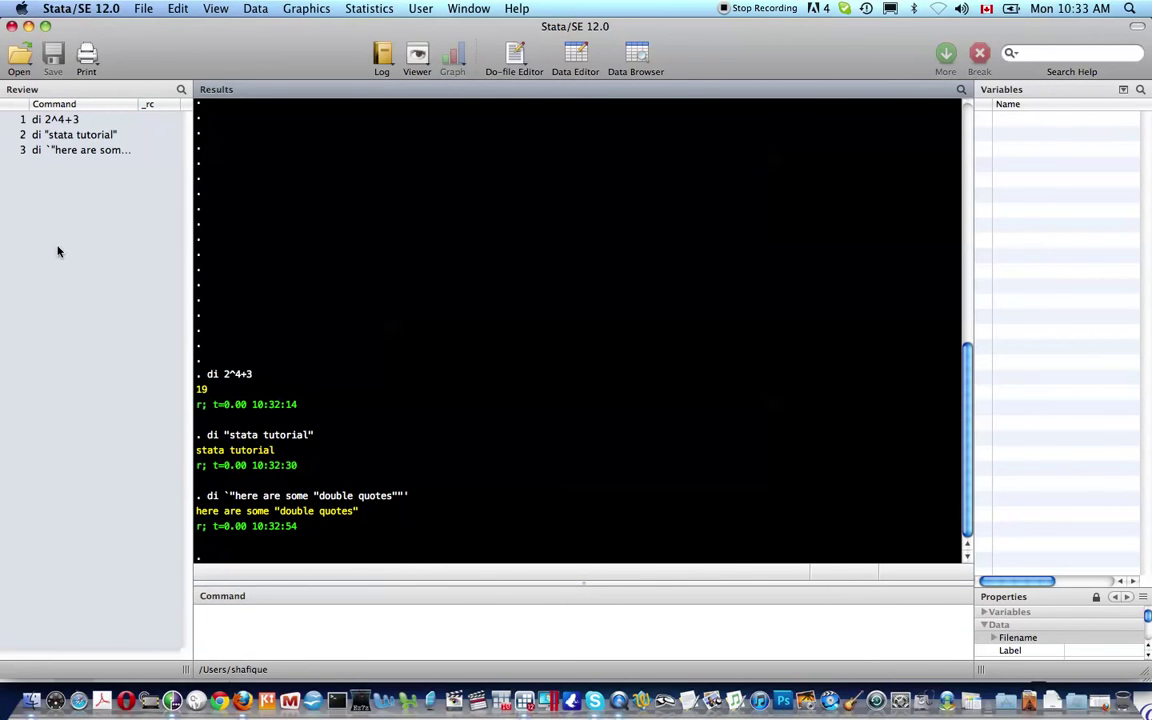
Step: Rerun the earlier 2^4+3 calculation and the double-quotes display command from the command history
click(62, 119)
key(Return)
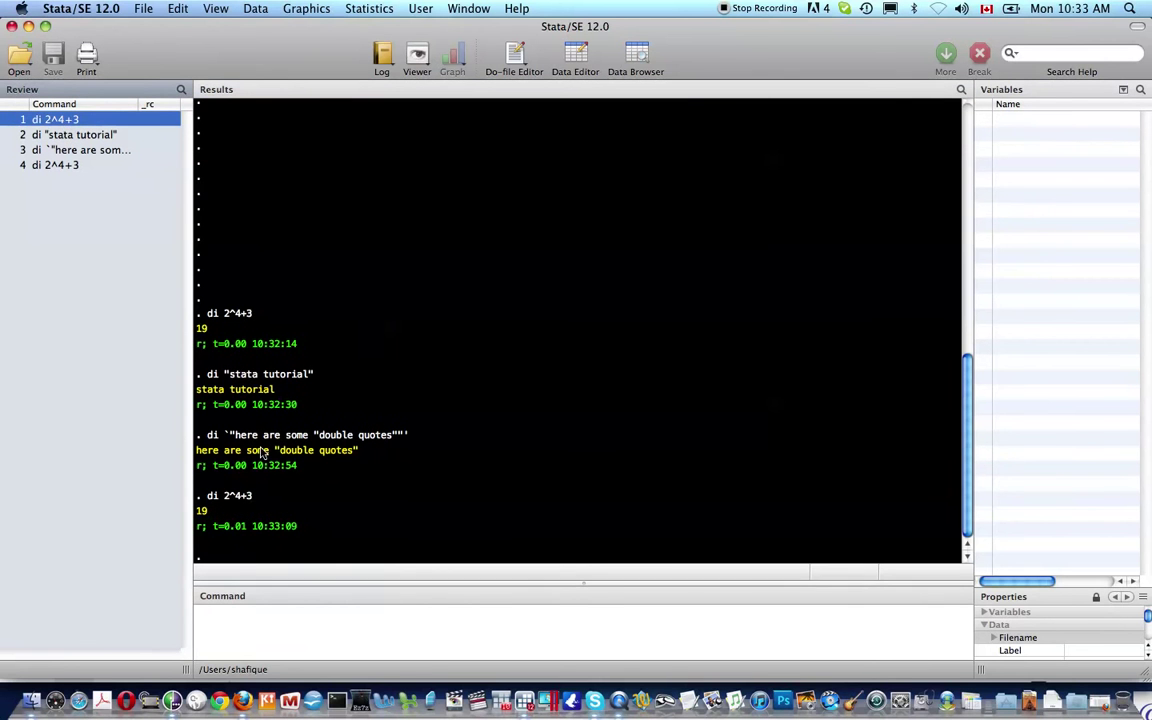
click(320, 645)
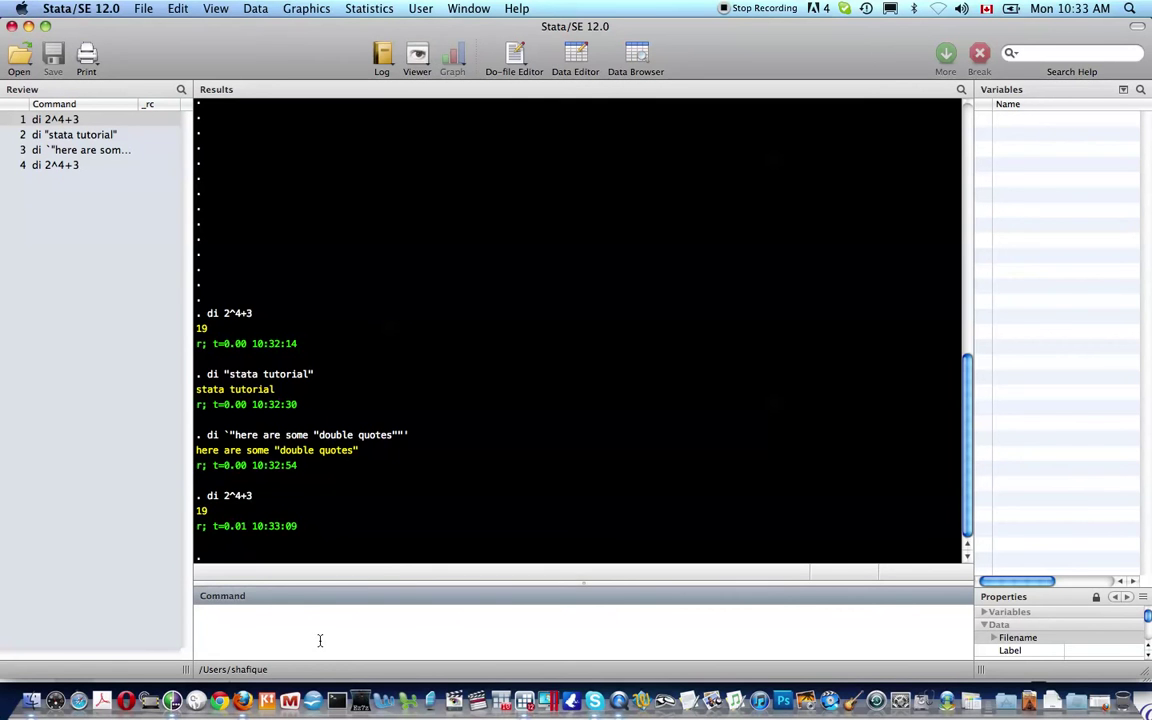
key(Up)
key(Up)
key(Down)
key(Up)
key(Return)
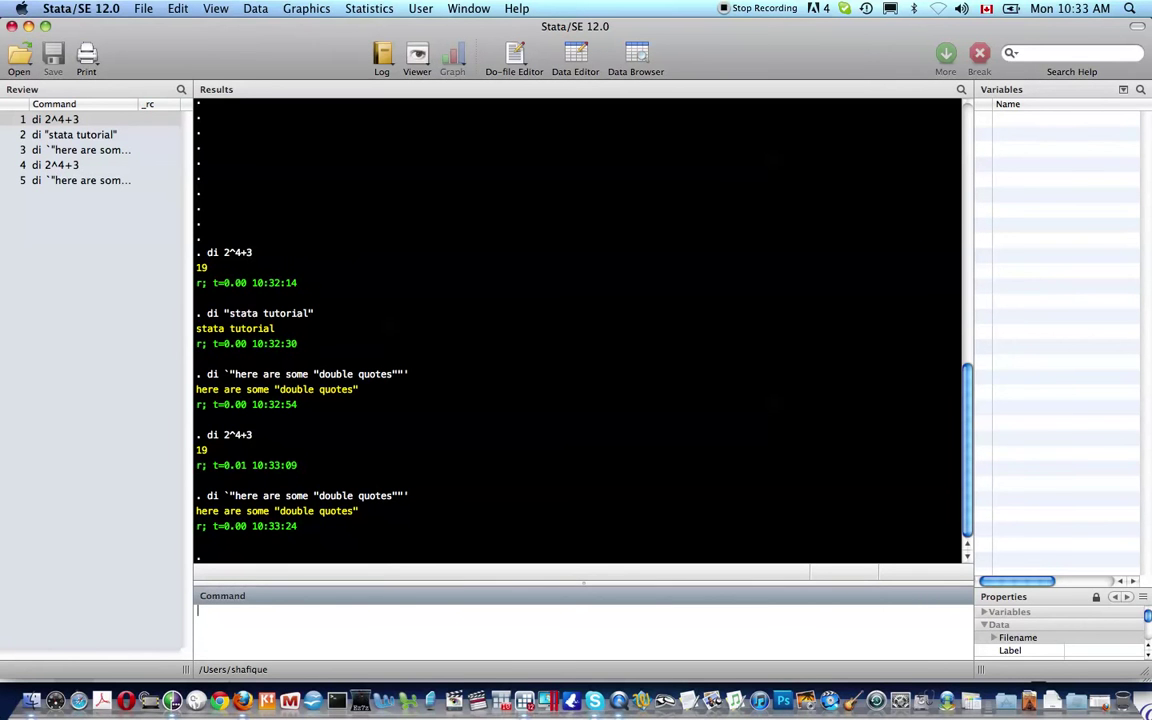
Step: Load the built-in auto example dataset and describe its variables
text(sysuse auto)
key(Return)
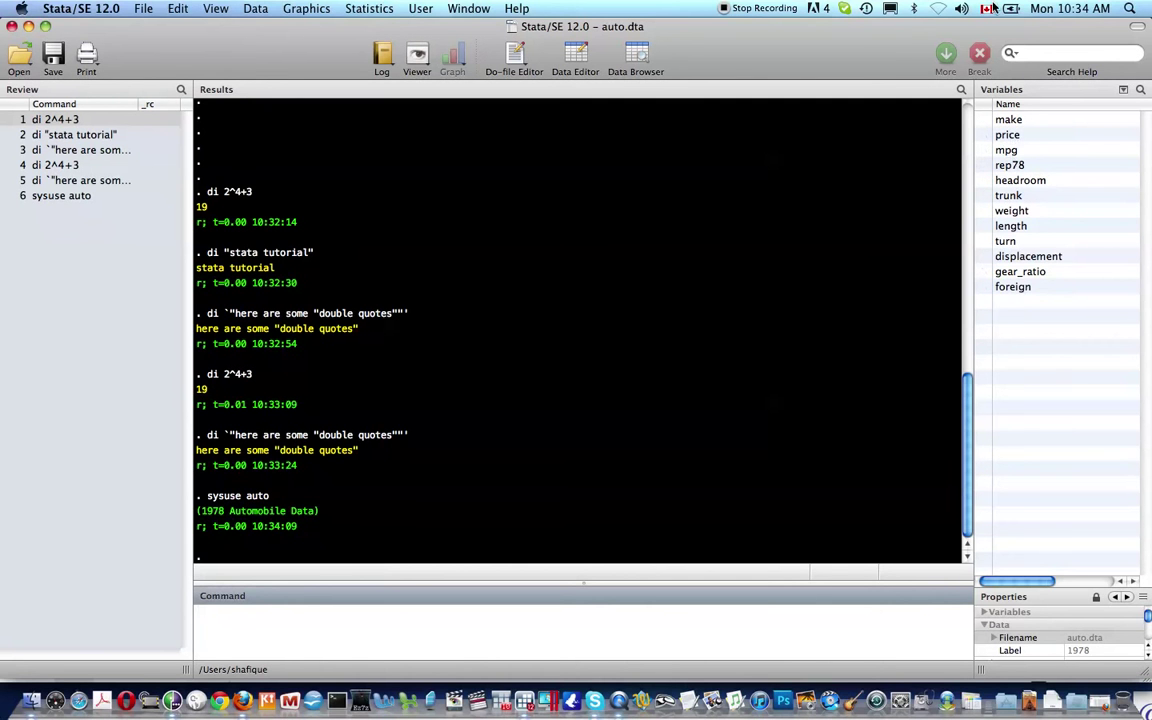
text(d)
key(Return)
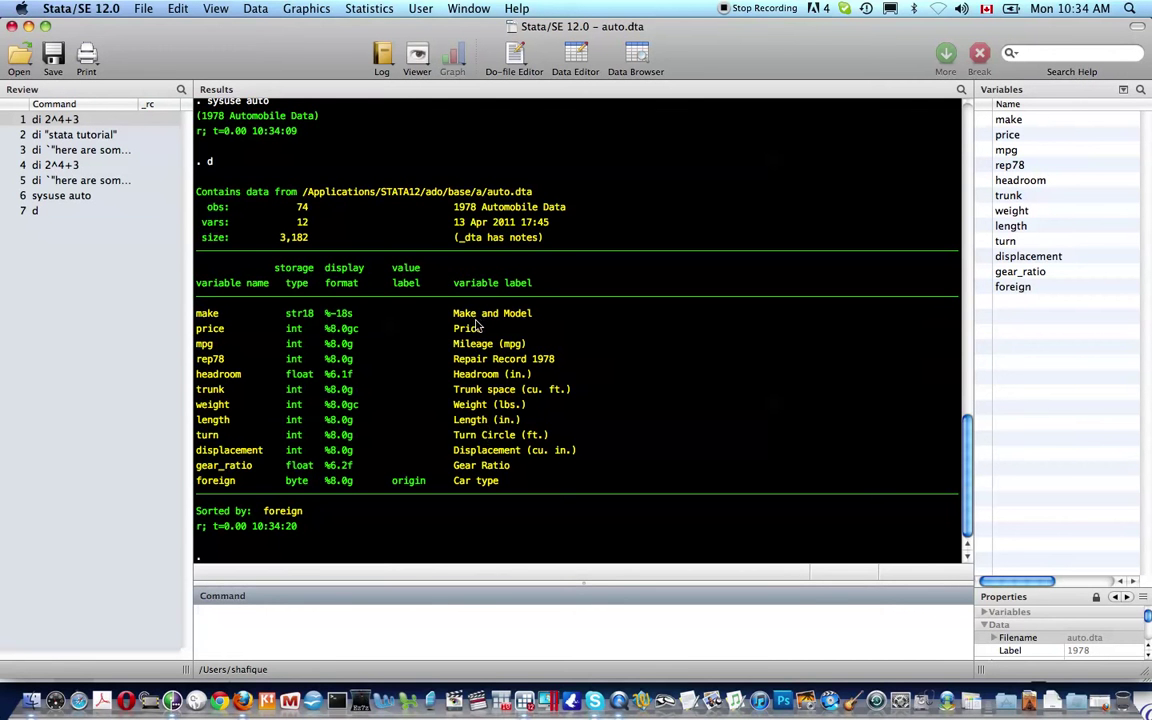
Step: List the notes attached to the dataset and tabulate the foreign variable
text(note)
key(Return)
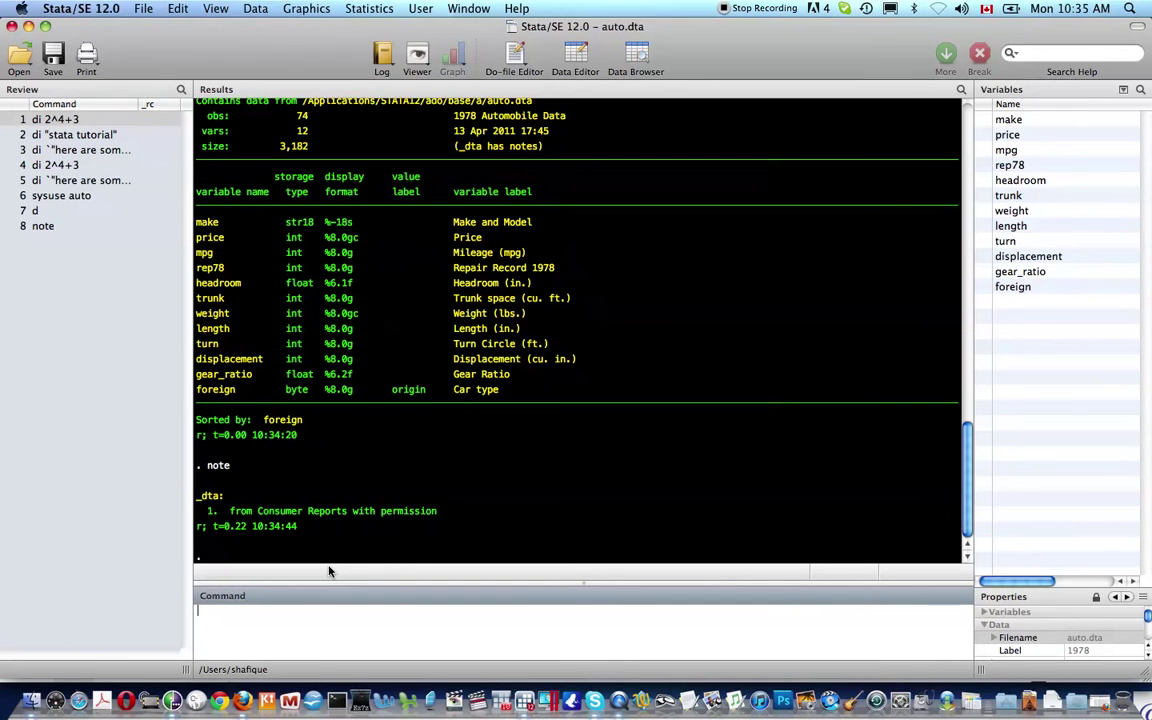
text(tab foreign)
key(Return)
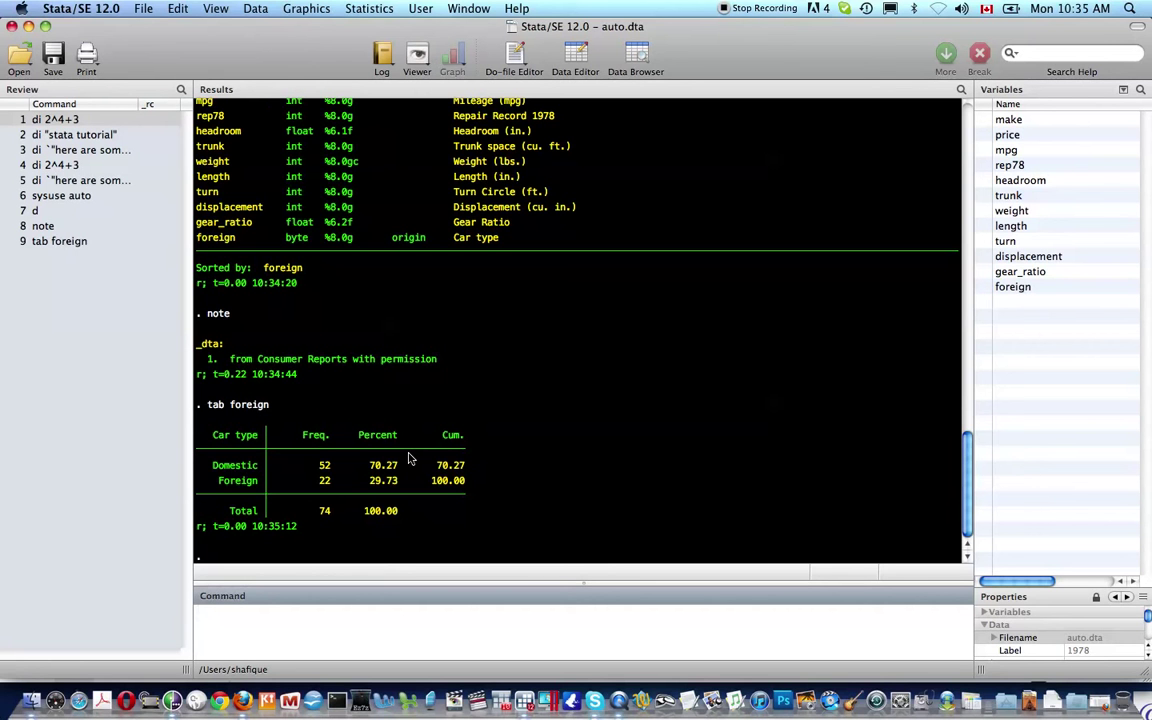
Step: Browse the dataset and examine the numeric values stored behind the Domestic labels in the foreign column's first ten rows
text(bro)
key(Return)
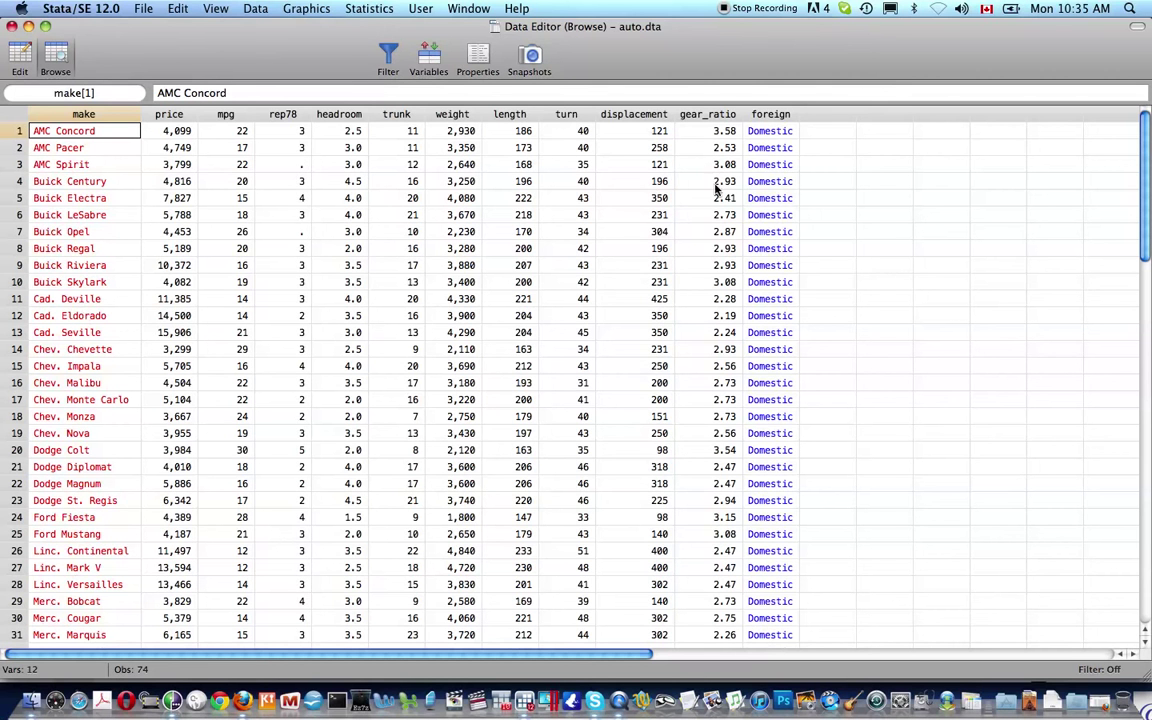
click(761, 132)
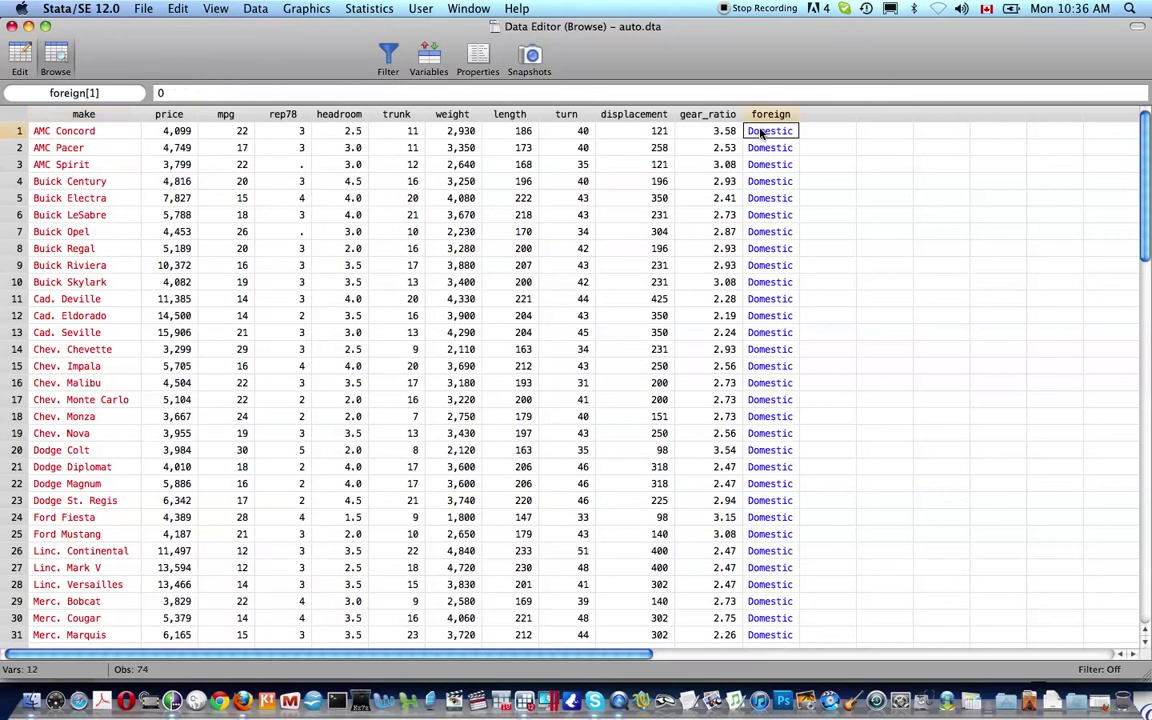
key(Down)
key(Down)
key(Down)
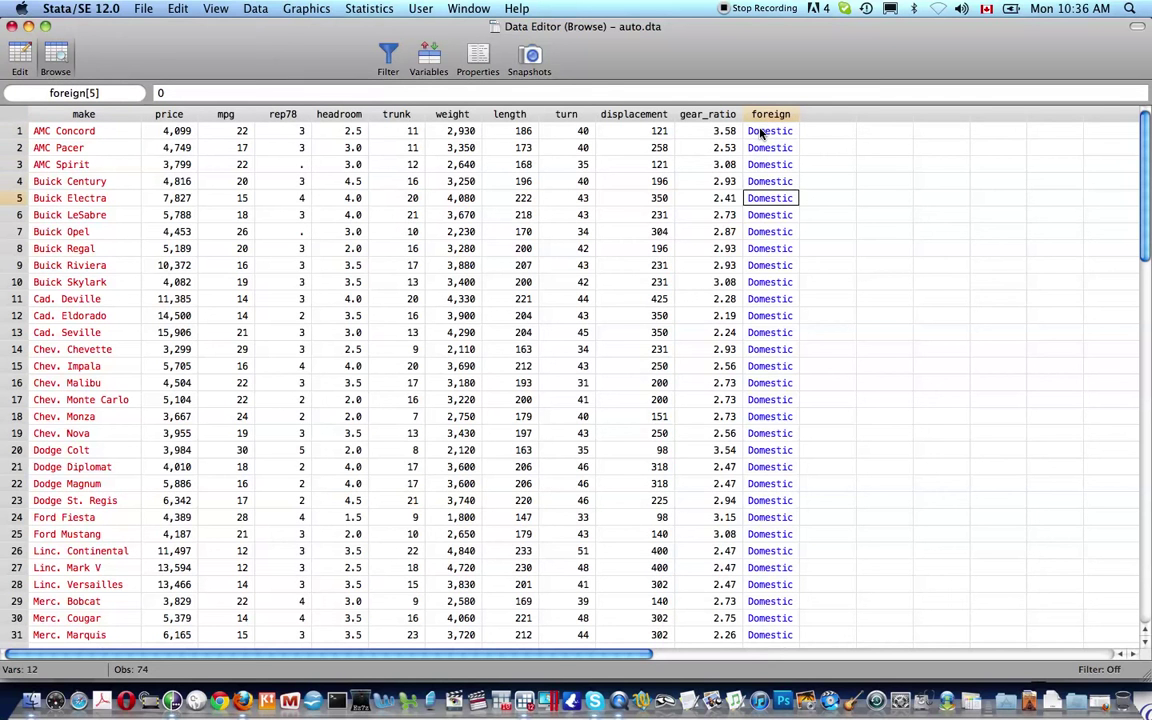
key(Up)
key(Up)
key(Up)
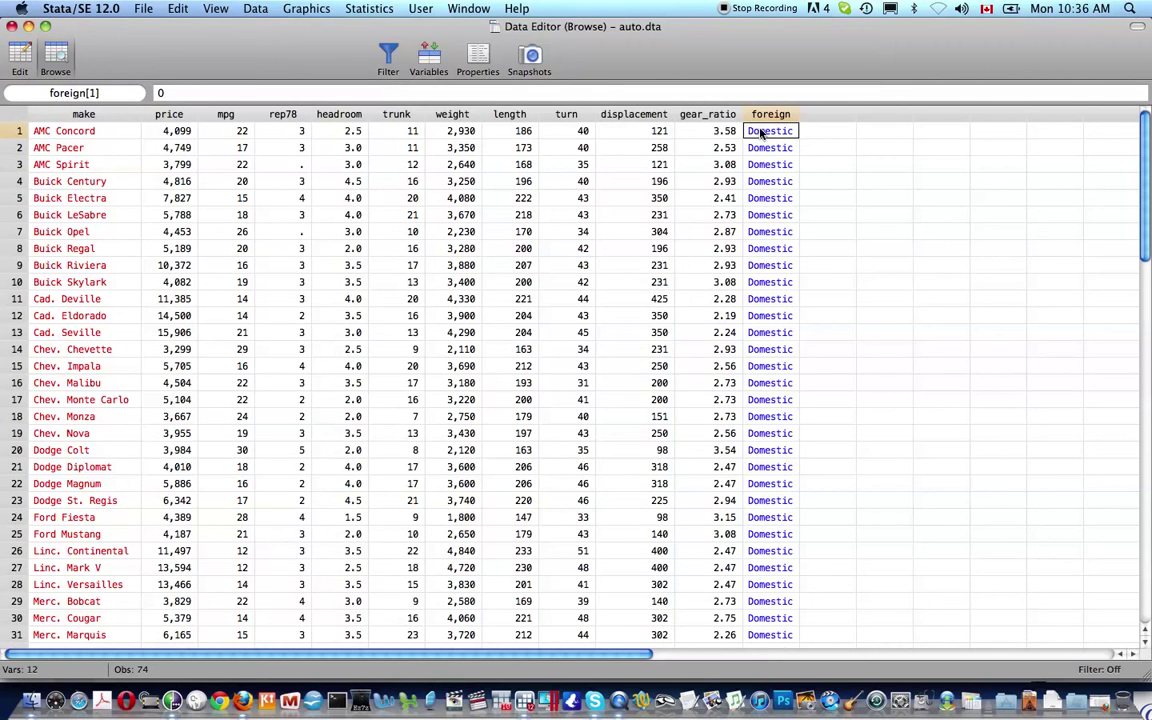
key(Down)
key(Down)
key(Down)
key(Down)
key(Down)
key(Down)
key(Down)
key(Down)
key(Down)
scroll(770, 131, down, 13)
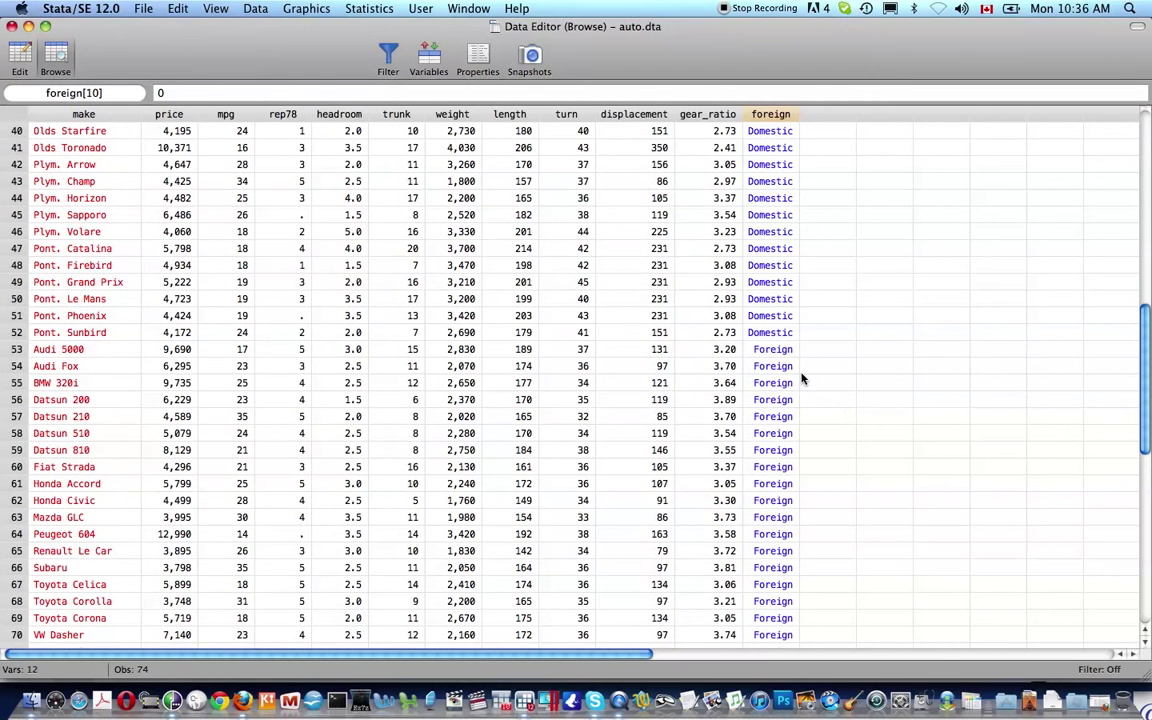
Step: Compare the stored foreign values on both sides of the Domestic-to-Foreign change around row 53, and close the data browser
click(784, 352)
key(Down)
key(Down)
key(Down)
key(Up)
key(Up)
key(Up)
key(Up)
key(Down)
scroll(340, 340, up, 5)
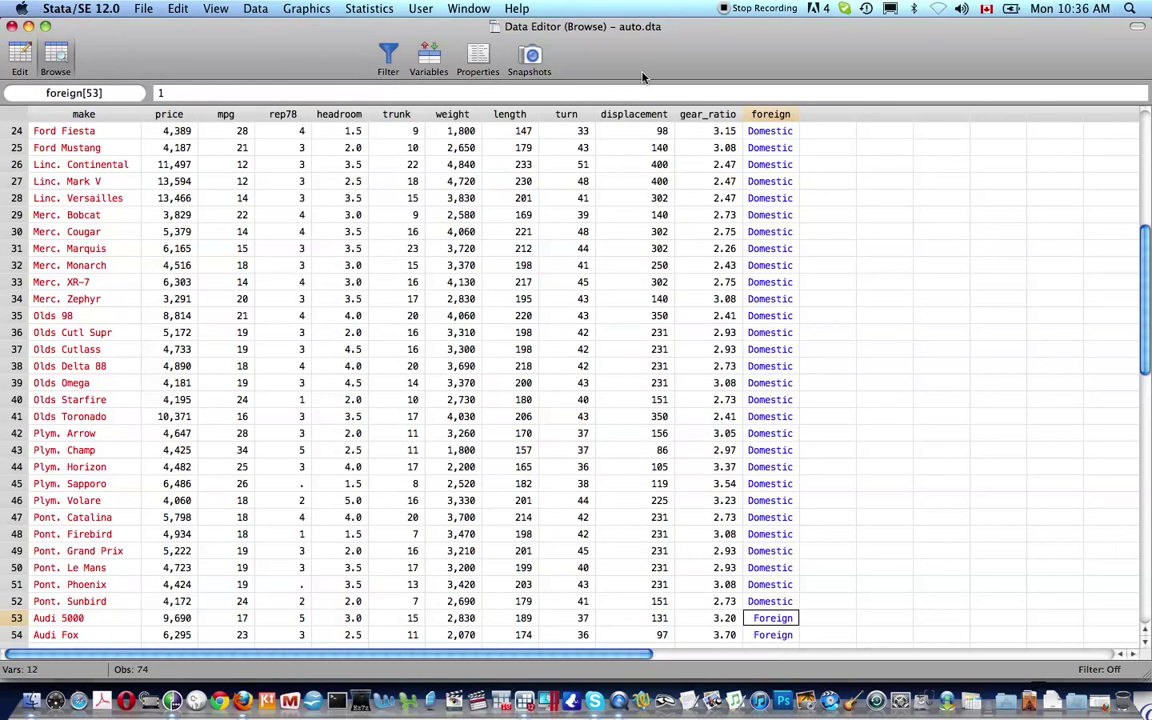
click(579, 183)
click(446, 199)
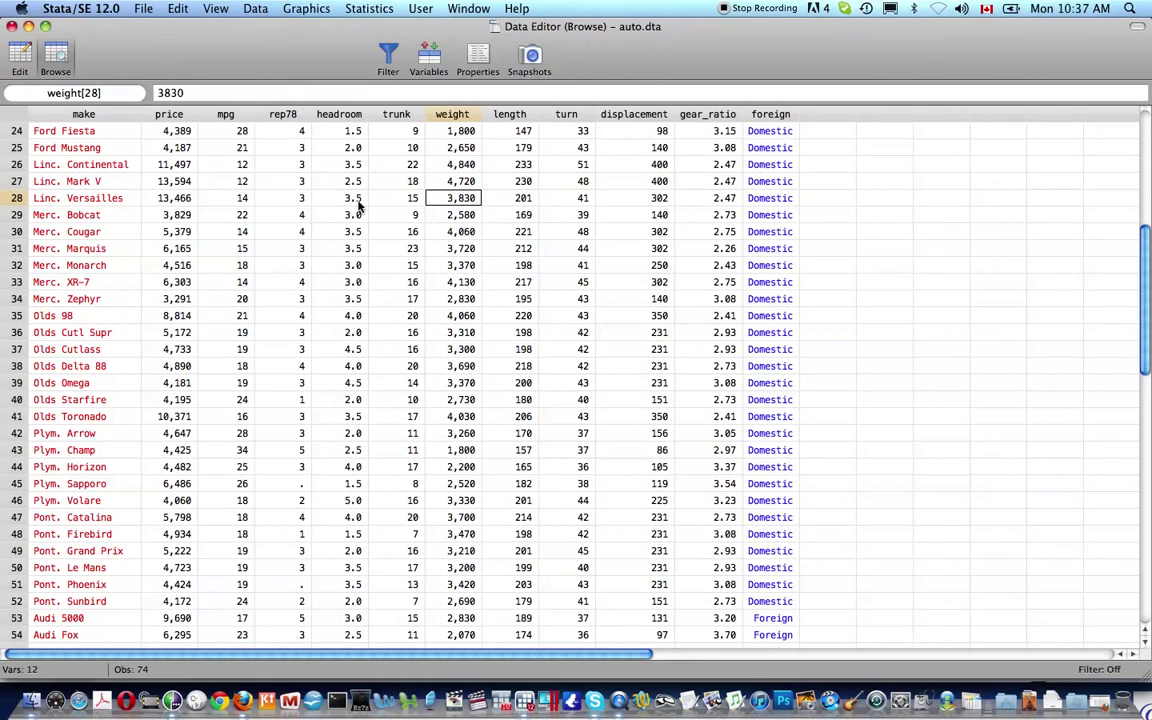
key(super+w)
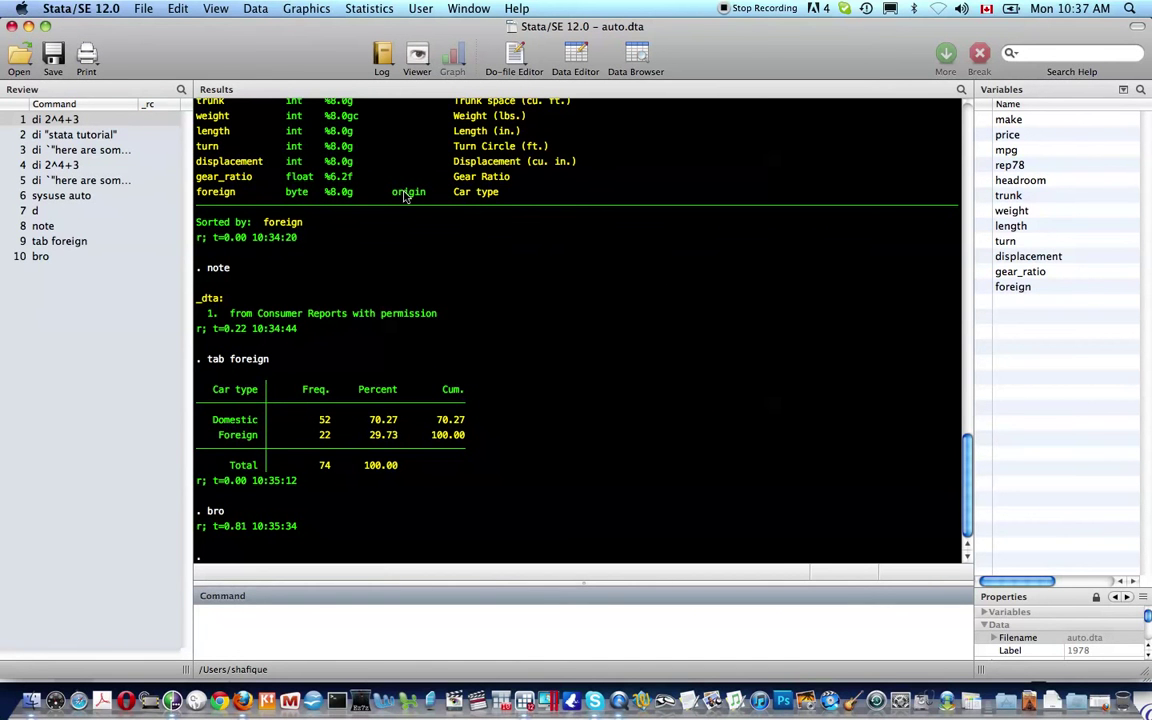
Step: List all value labels in the dataset, and list the origin value label on its own
text(label list)
key(Return)
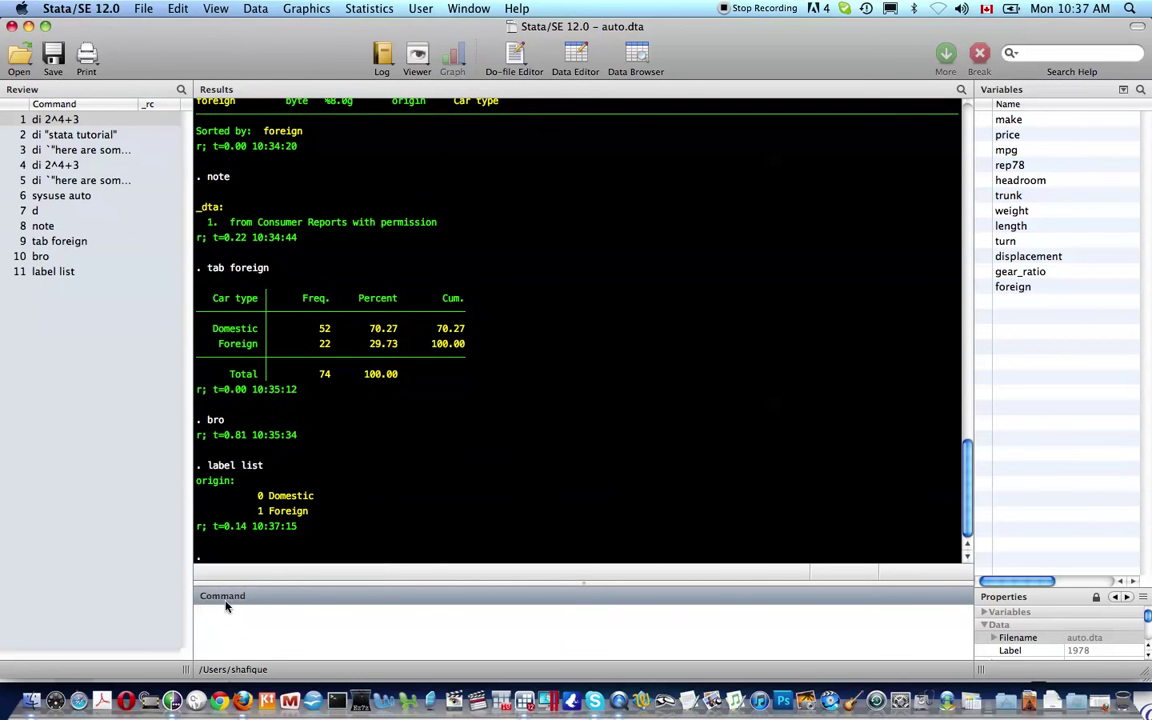
text(label list orign)
key(Return)
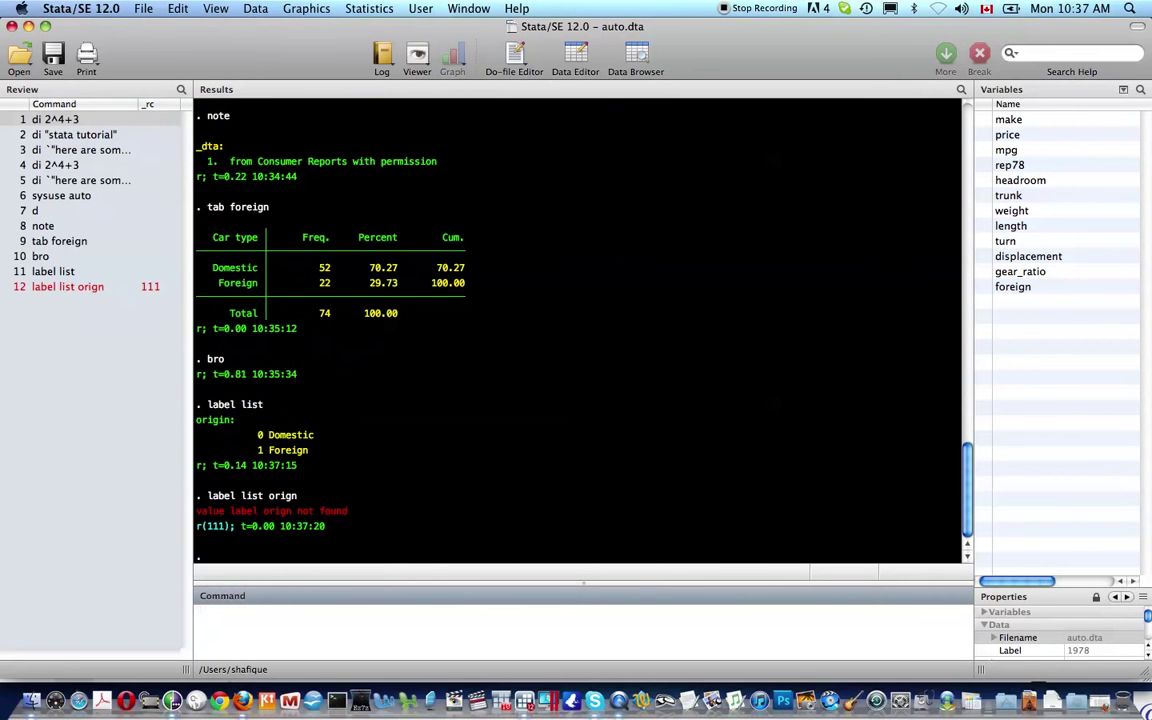
key(Up)
key(Left)
text(i)
key(Return)
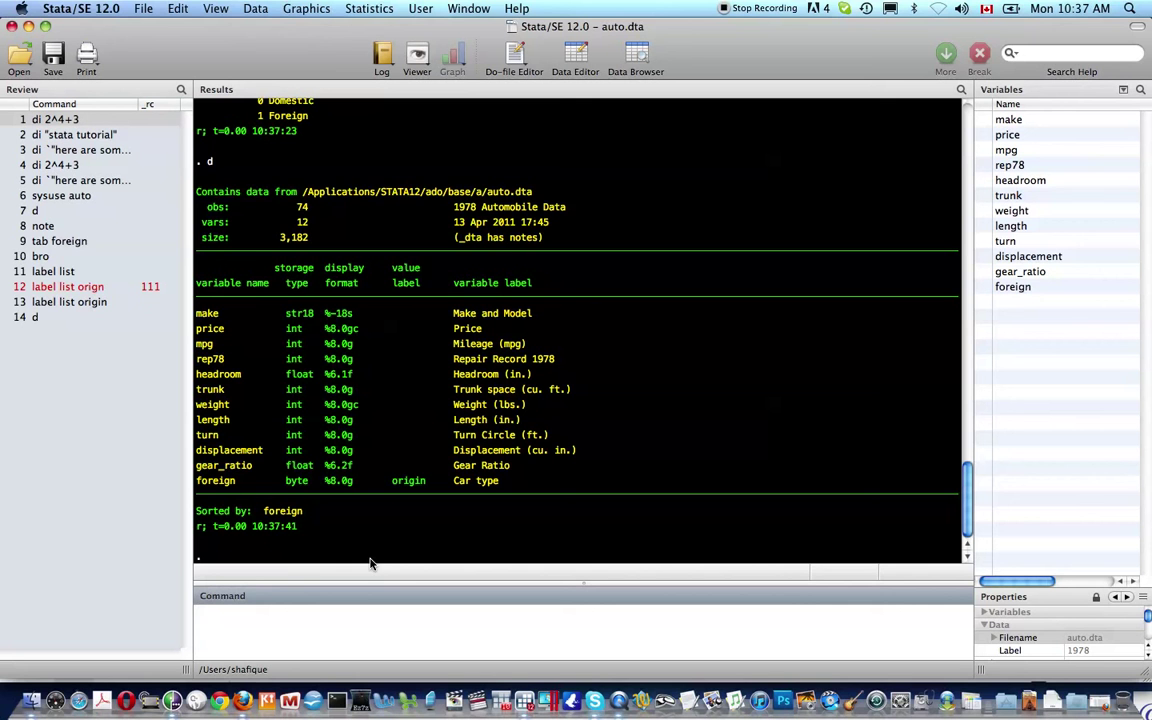
Step: Generate a new variable gallons filled with missing values (.)
text(gen gallons = 5)
key(BackSpace)
text(.)
key(Return)
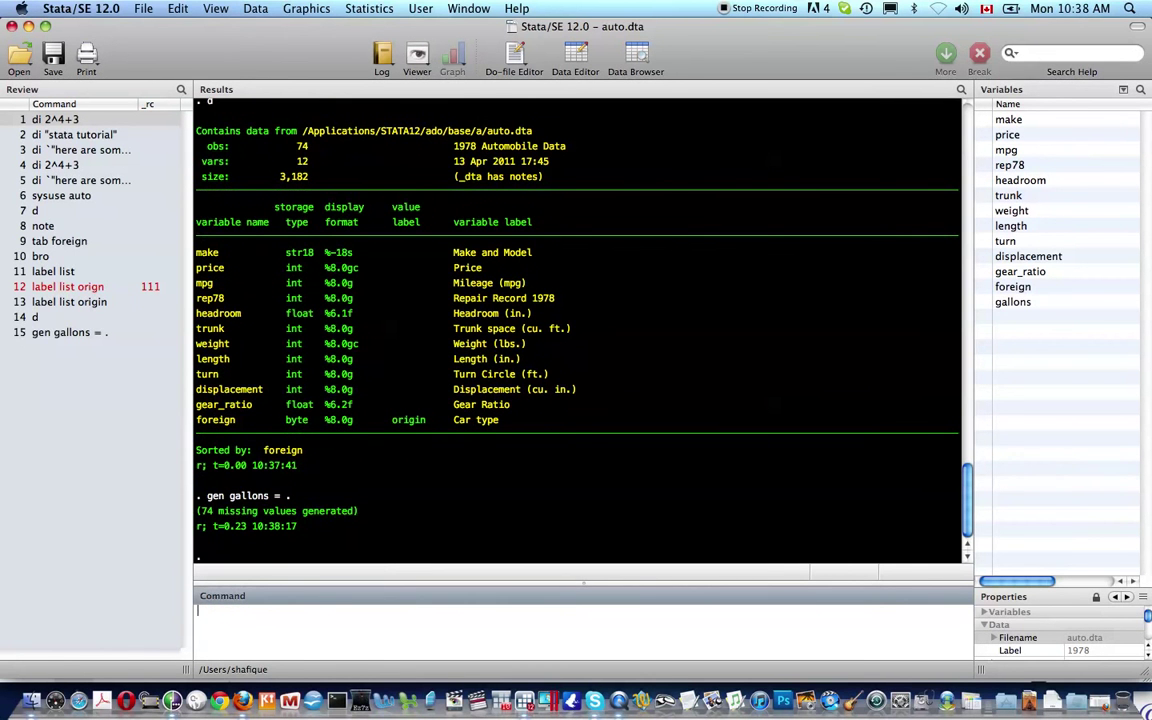
text(scat)
key(BackSpace)
key(BackSpace)
key(BackSpace)
key(BackSpace)
Step: Open the dataset for editing and set gallons to 5 for the first two cars, AMC Concord and AMC Pacer
key(super+8)
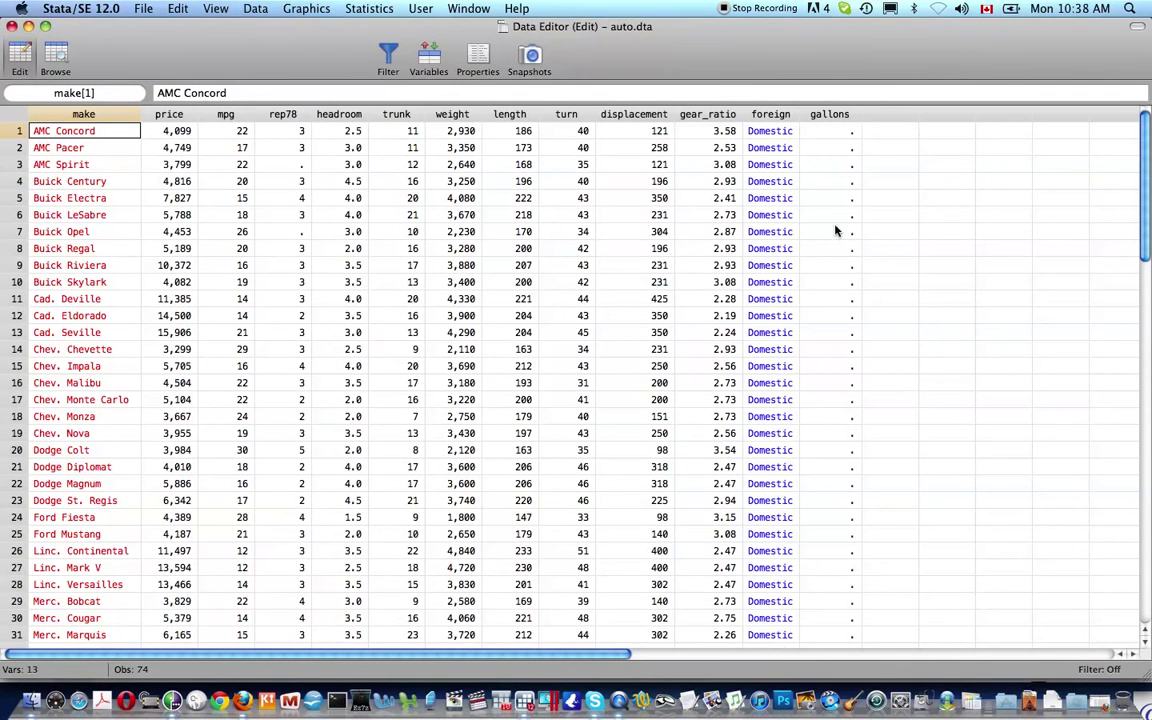
click(833, 131)
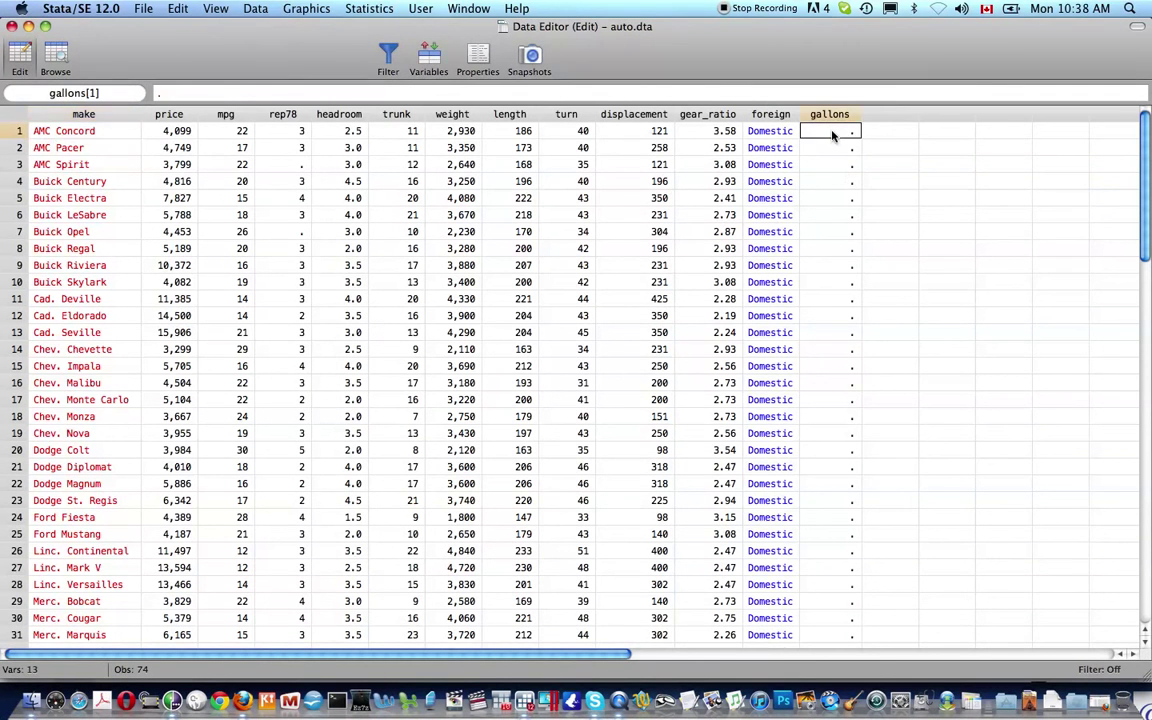
text(5)
key(Return)
text(5)
key(Return)
key(Return)
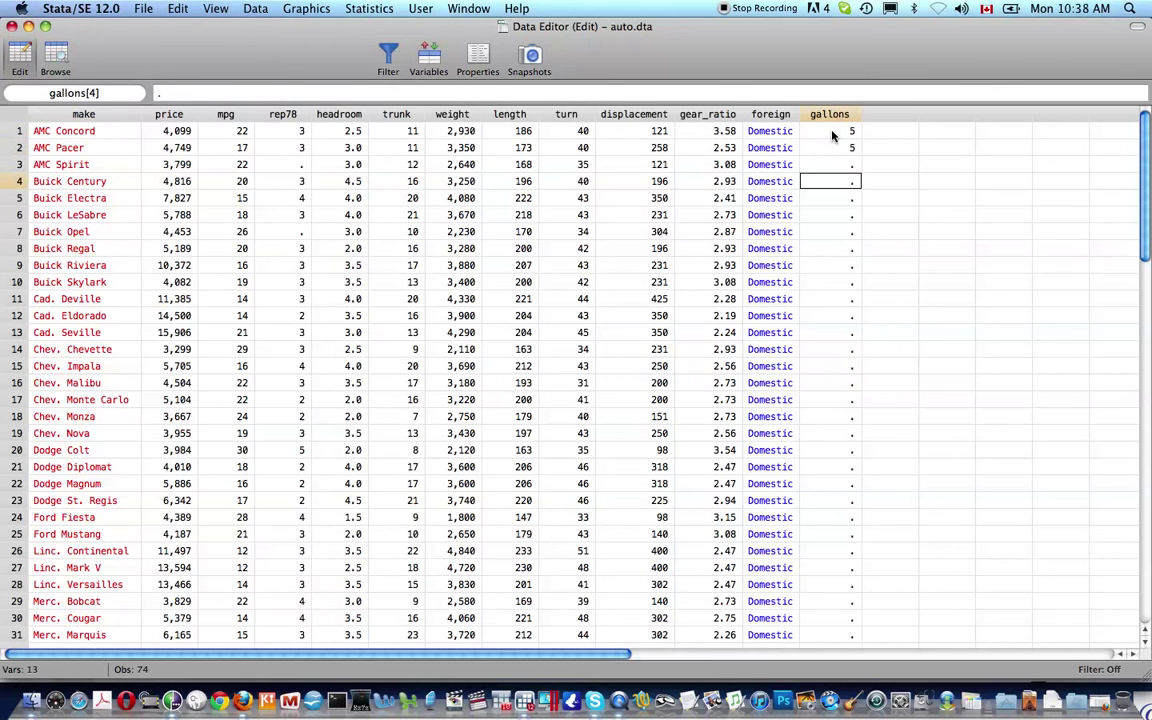
Step: Enter gallons values 6 and 5 in rows 3 and 4, and 6, 8 and 3 in rows 6 to 8, and close the editor
text(5)
text(6)
key(Return)
key(Return)
key(Return)
text(6)
key(Return)
text(8)
key(Return)
text(3)
key(Return)
scroll(832, 136, down, 15)
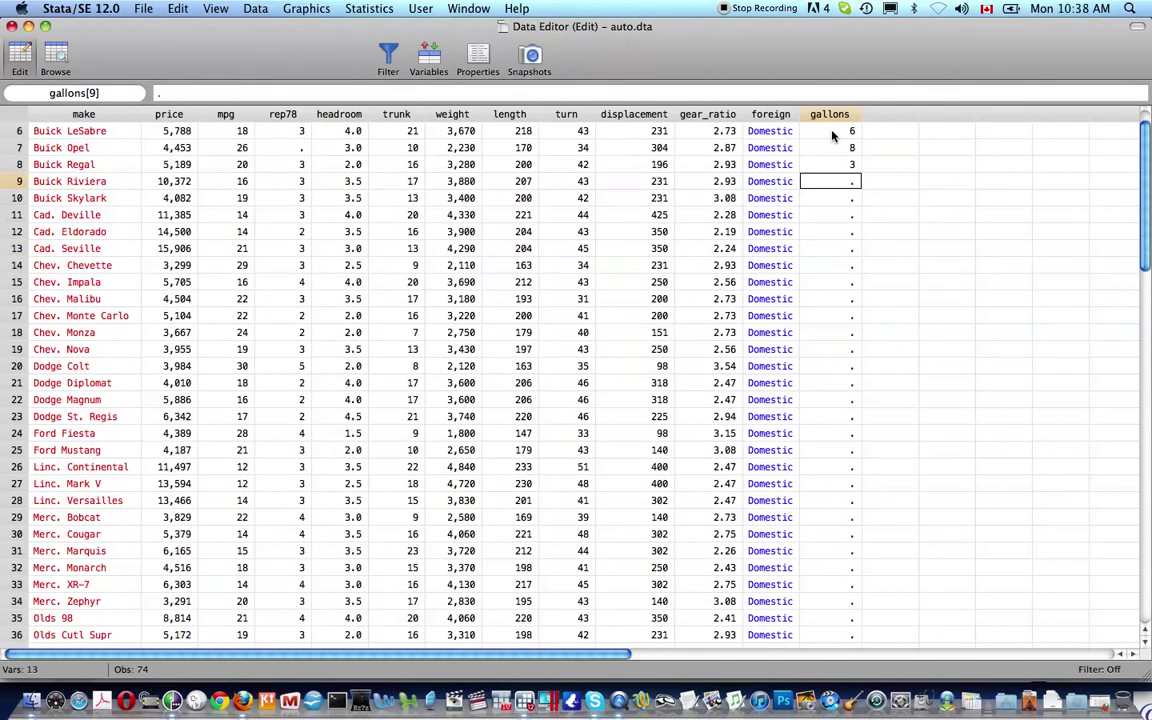
scroll(832, 136, up, 15)
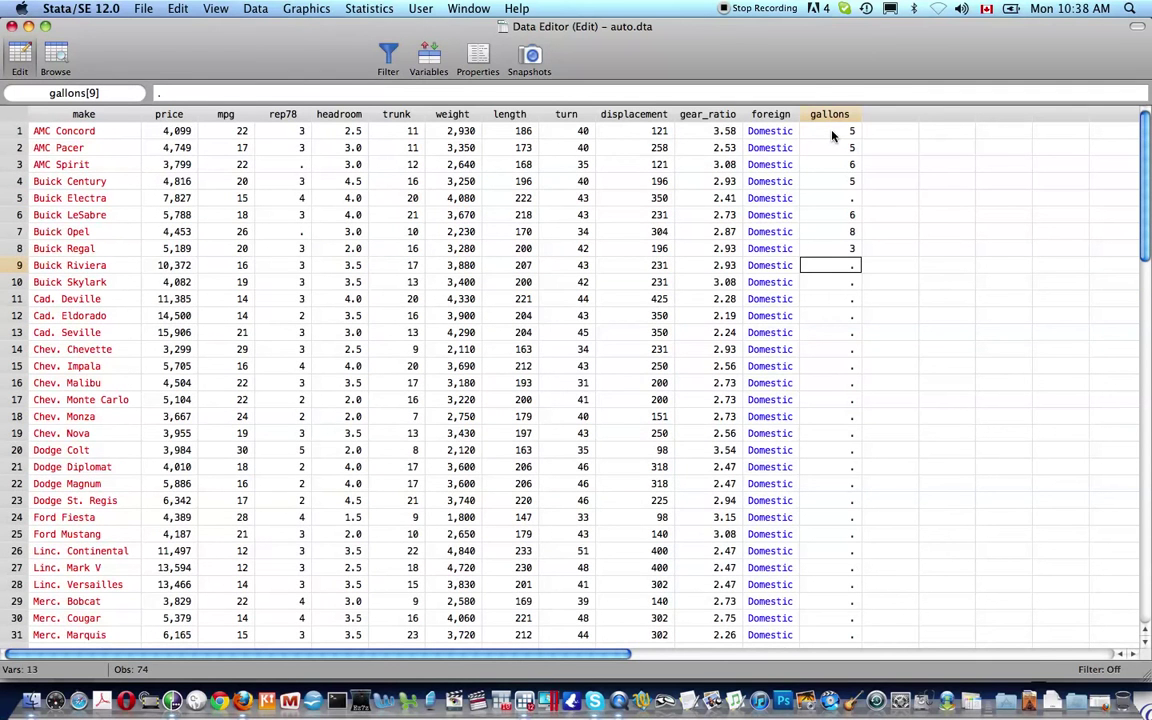
key(super+w)
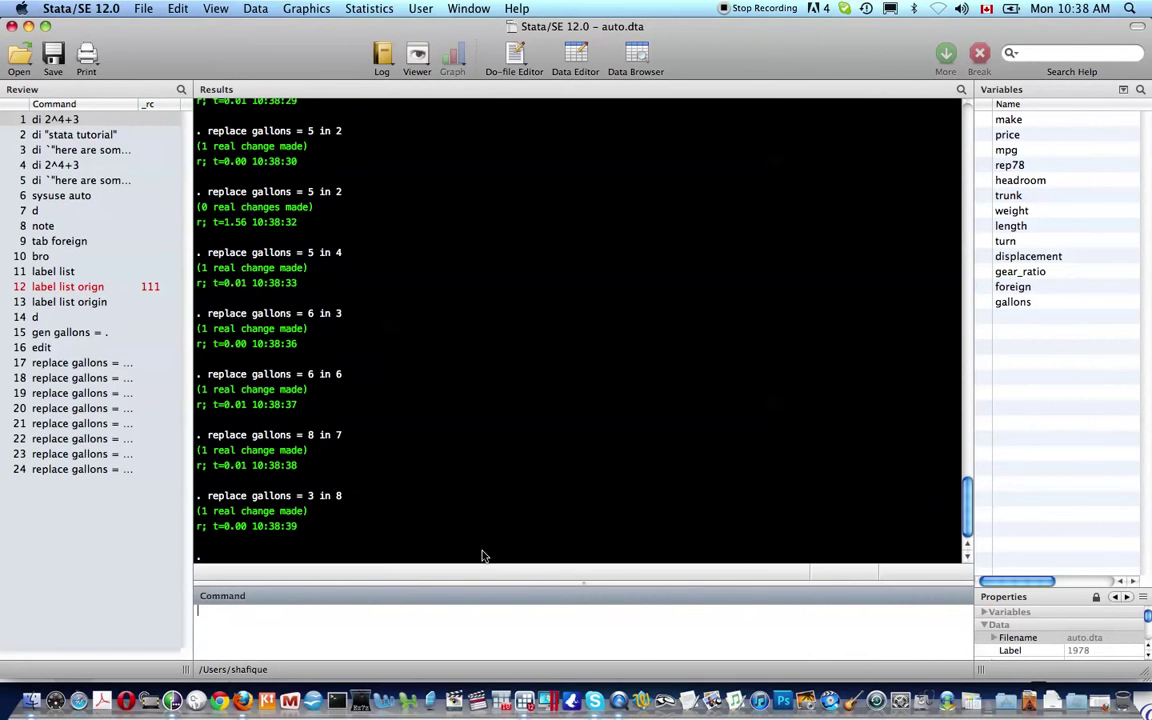
Step: Replace gallons with 5 for every observation using a single command
scroll(321, 457, up, 5)
text(replace gallons = 5)
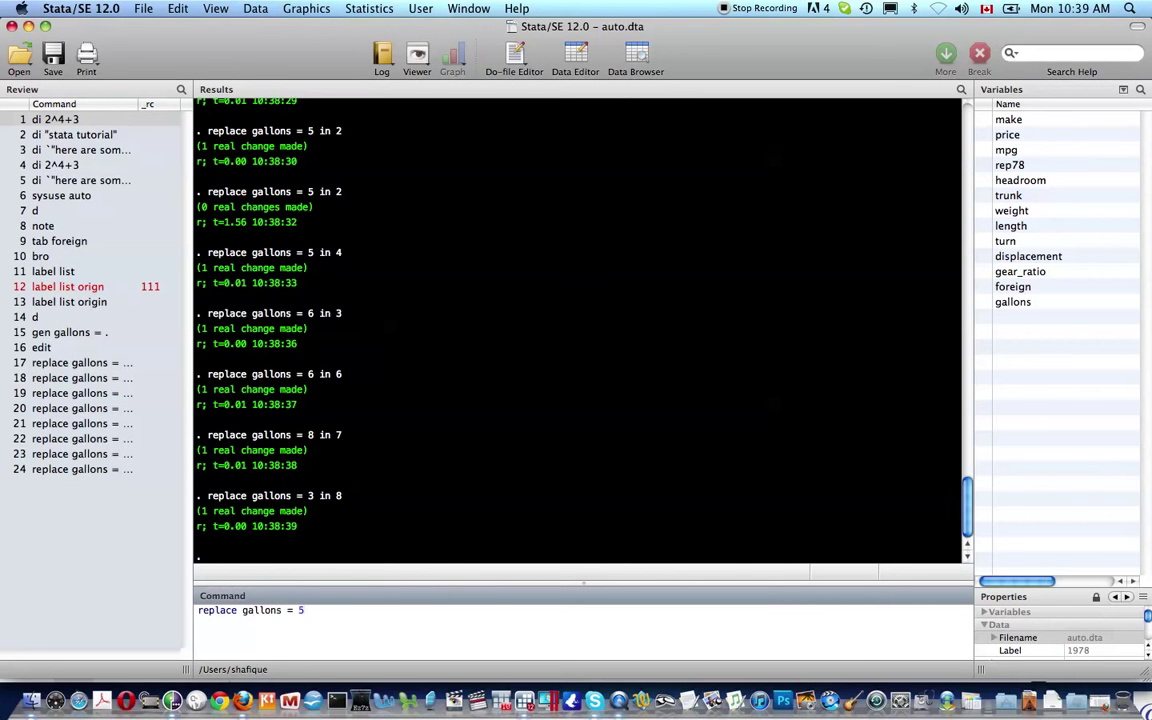
key(Return)
Step: Browse the dataset to check the gallons column across all rows, and return to the results window
text(bro)
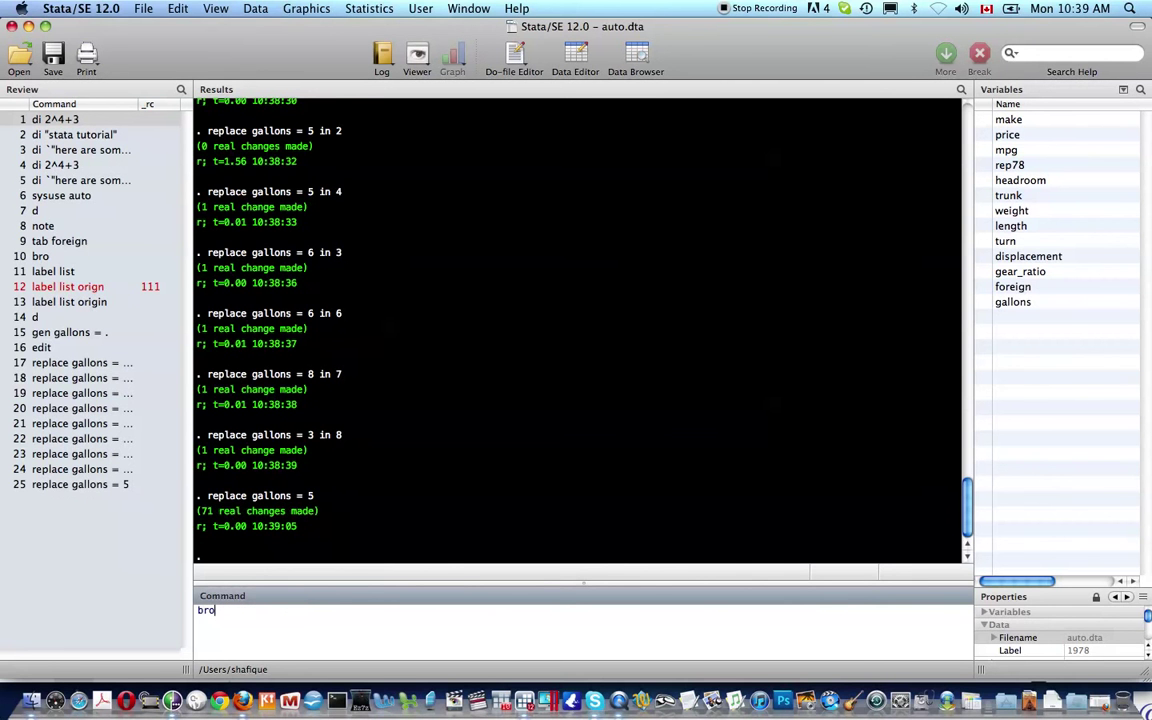
key(Return)
scroll(813, 210, down, 1)
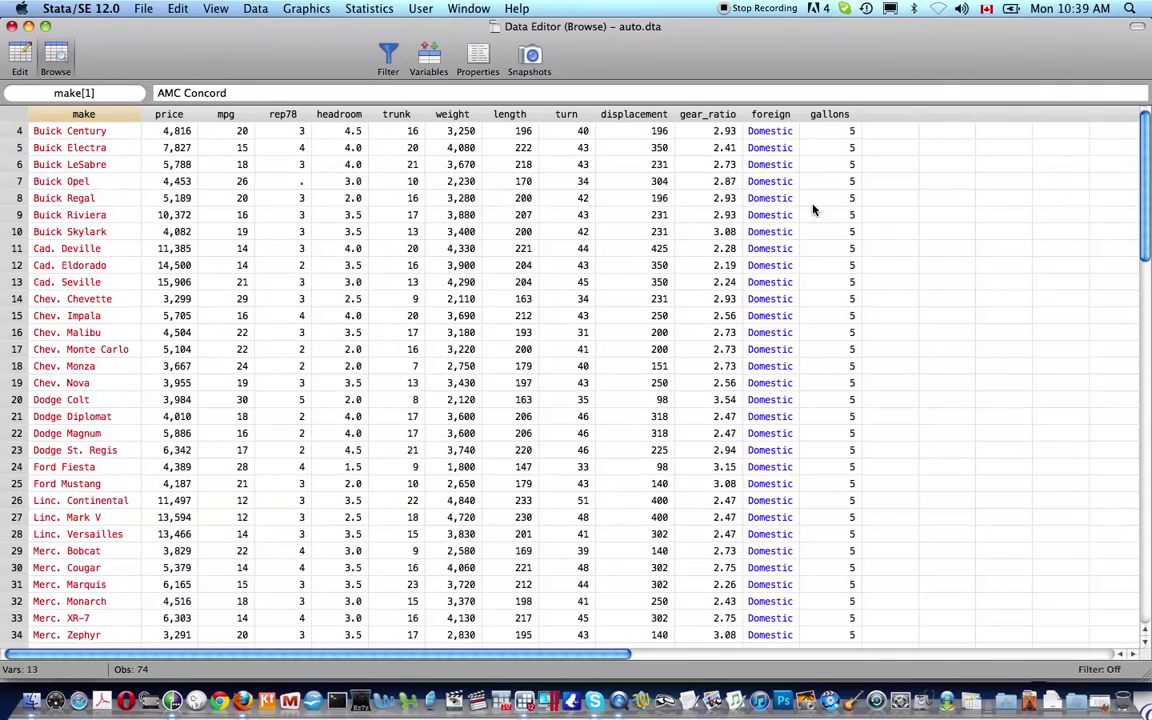
scroll(813, 210, down, 20)
scroll(813, 210, up, 20)
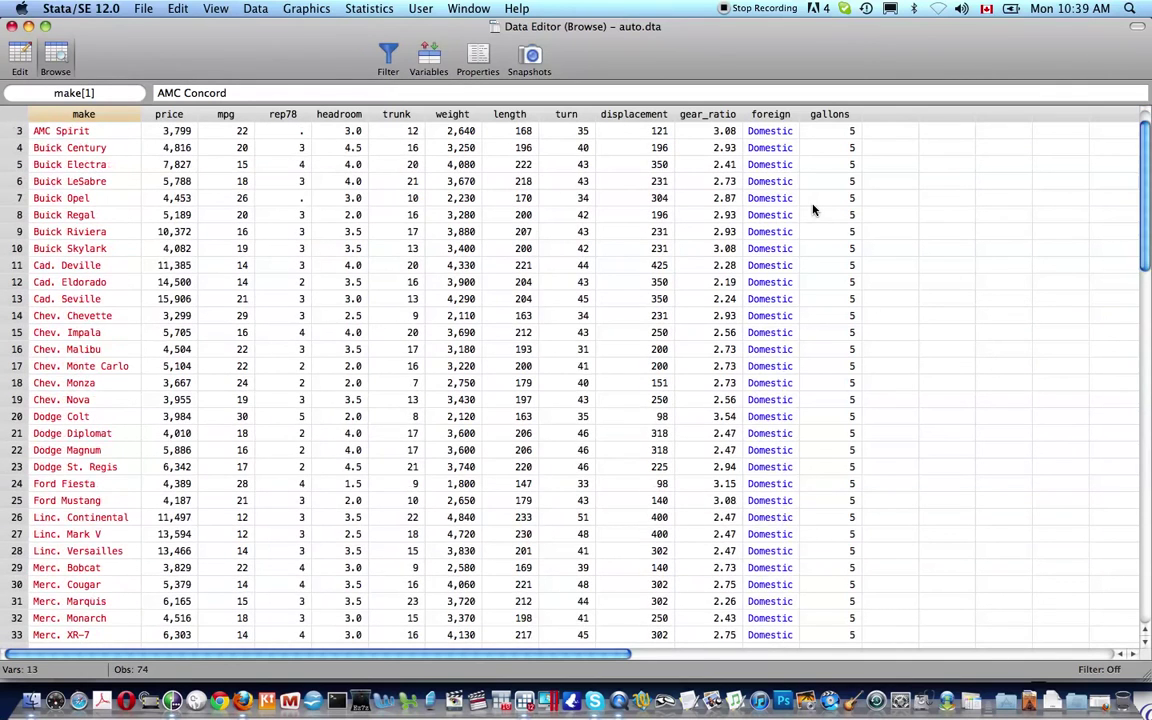
key(super+Tab)
scroll(813, 210, up, 2)
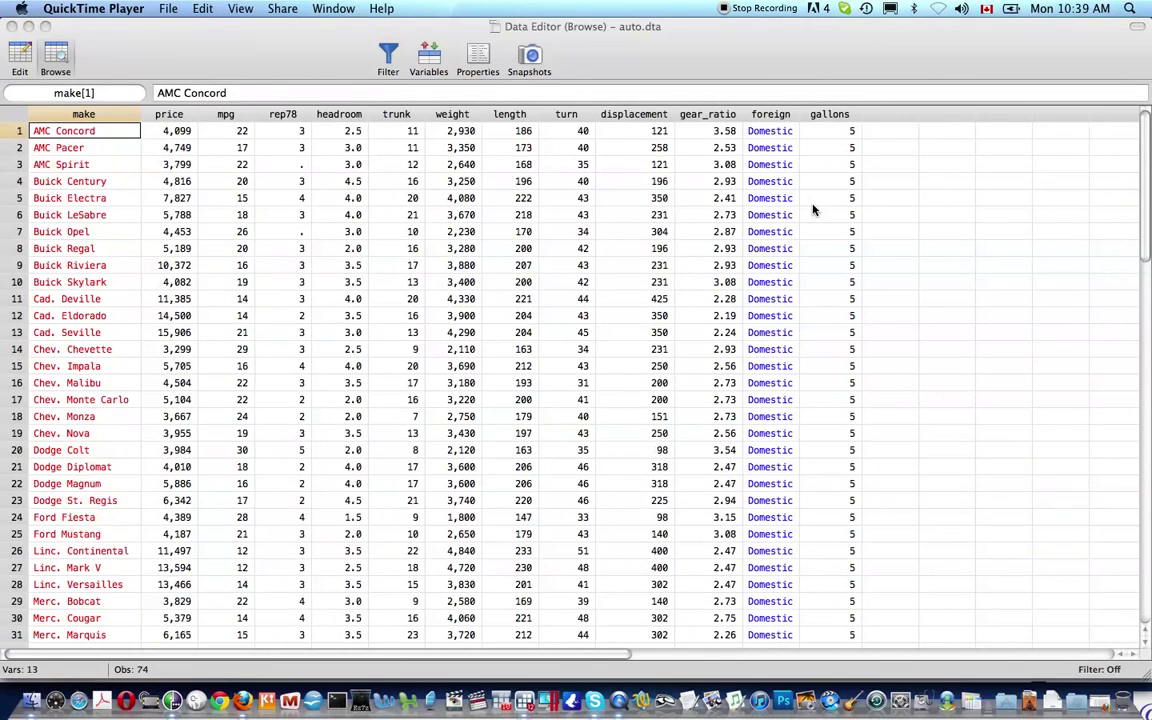
scroll(813, 210, right, 2)
scroll(813, 210, left, 2)
click(828, 42)
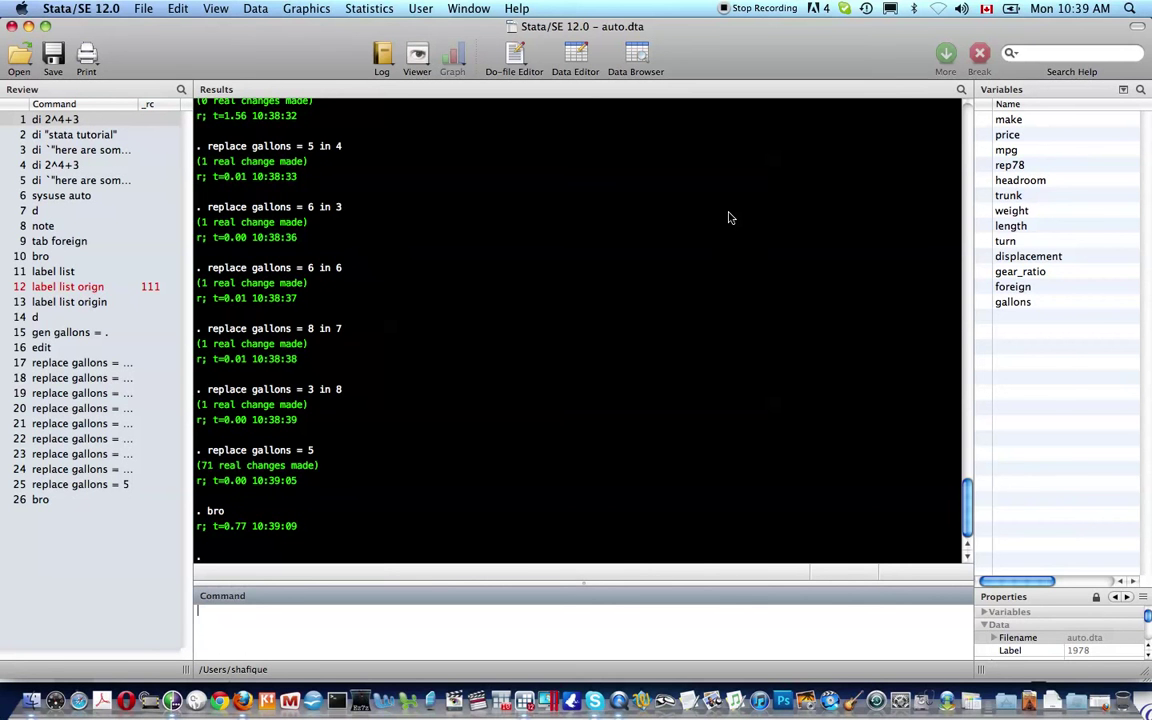
Step: Label the variable gallons as "Gallons of gasoline available for use", enclosing the text in compound quotes
text(label var )
text(gallons "")
text(`)
key(Right)
key(Right)
text(')
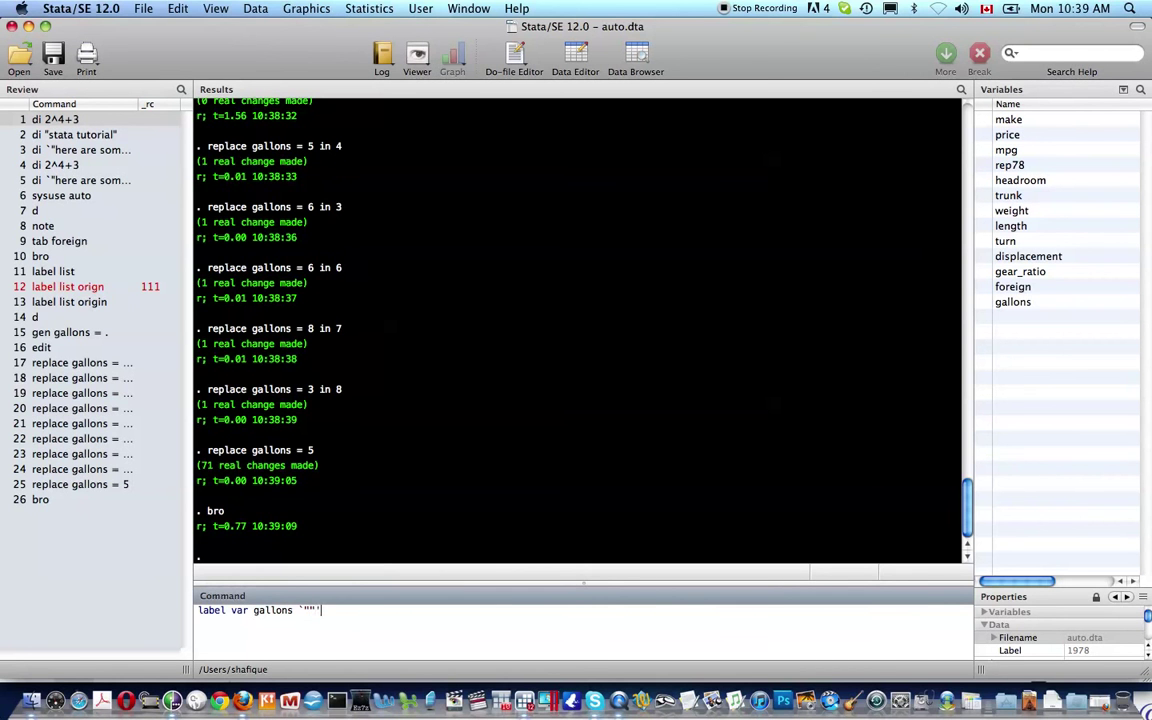
text(Gallons)
text( of gasolin)
text(e )
text(available for )
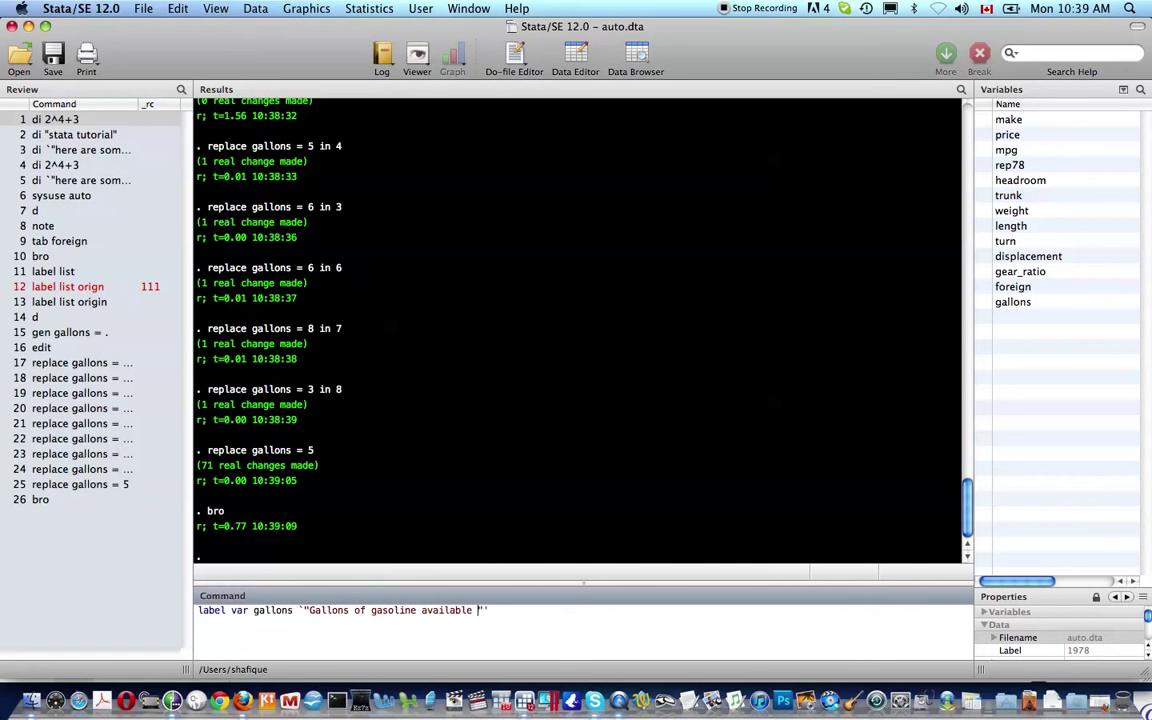
text(consumptio)
key(BackSpace)
key(BackSpace)
key(BackSpace)
key(BackSpace)
key(BackSpace)
key(BackSpace)
key(BackSpace)
key(BackSpace)
key(BackSpace)
key(BackSpace)
text(use)
key(Return)
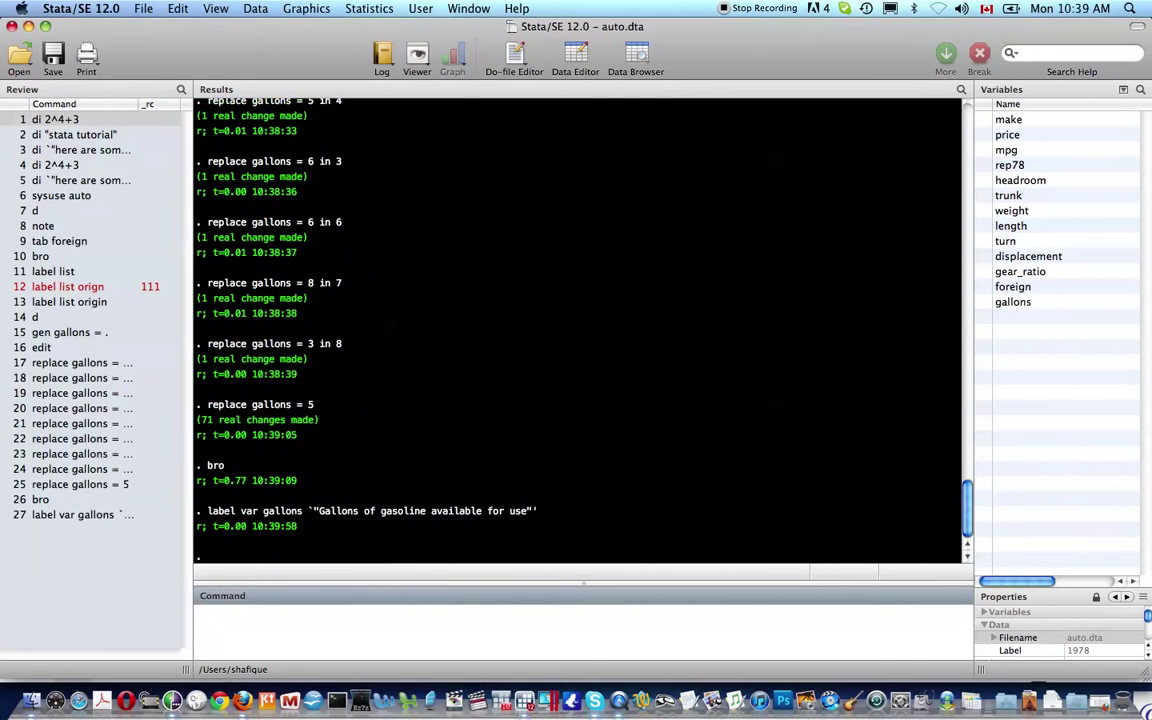
Step: Describe the dataset to check the label of gallons, and finish the paused output
text(d)
key(Return)
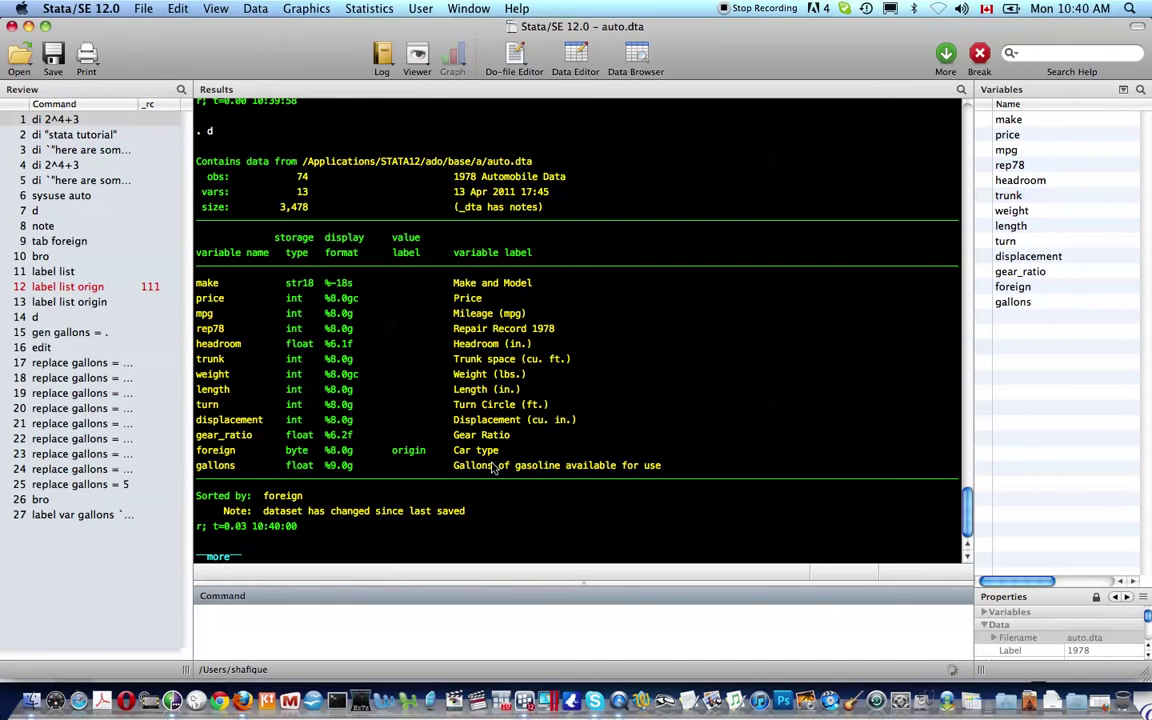
key(space)
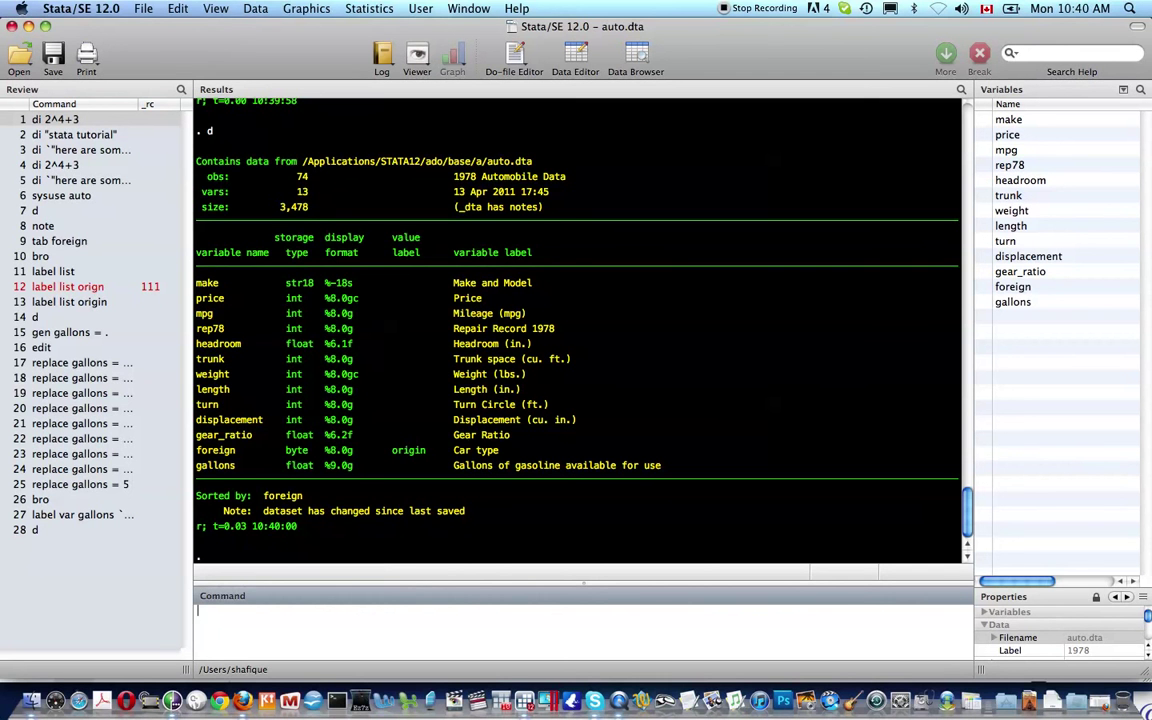
Step: Generate a new variable distance as mpg multiplied by gallons, abbreviating the latter as gallo
text(gen distance = mpg&gallon)
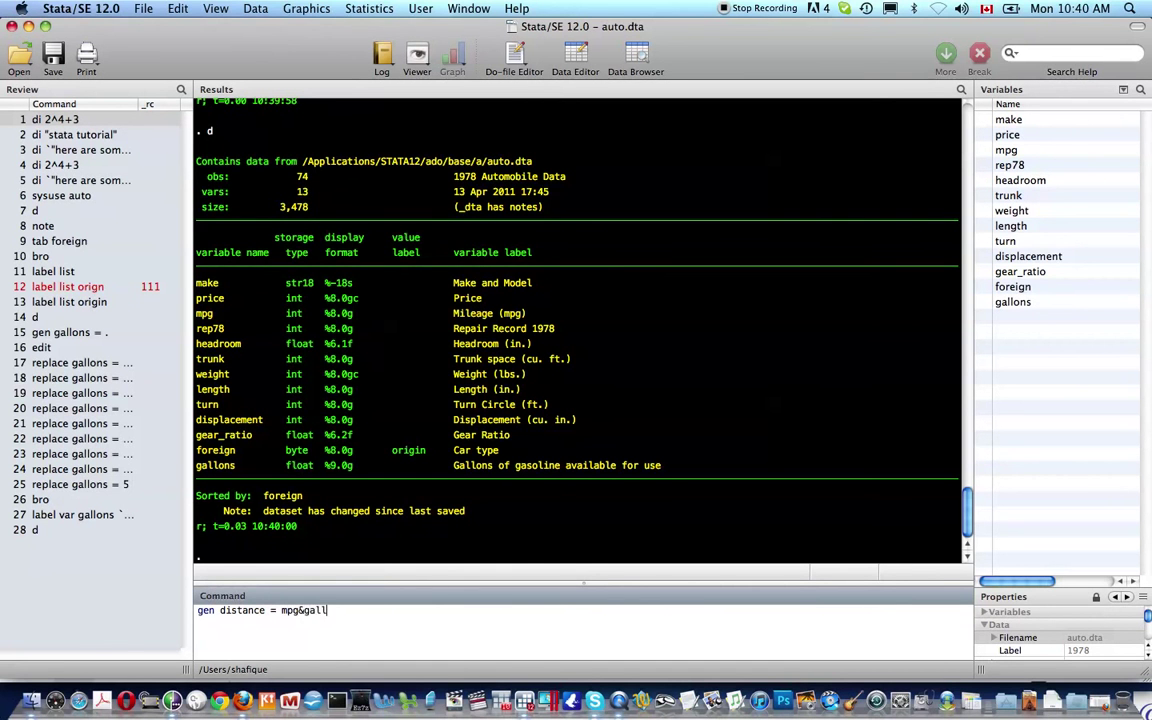
key(BackSpace)
key(BackSpace)
key(BackSpace)
key(BackSpace)
key(BackSpace)
key(BackSpace)
key(BackSpace)
text(* gallo)
key(Return)
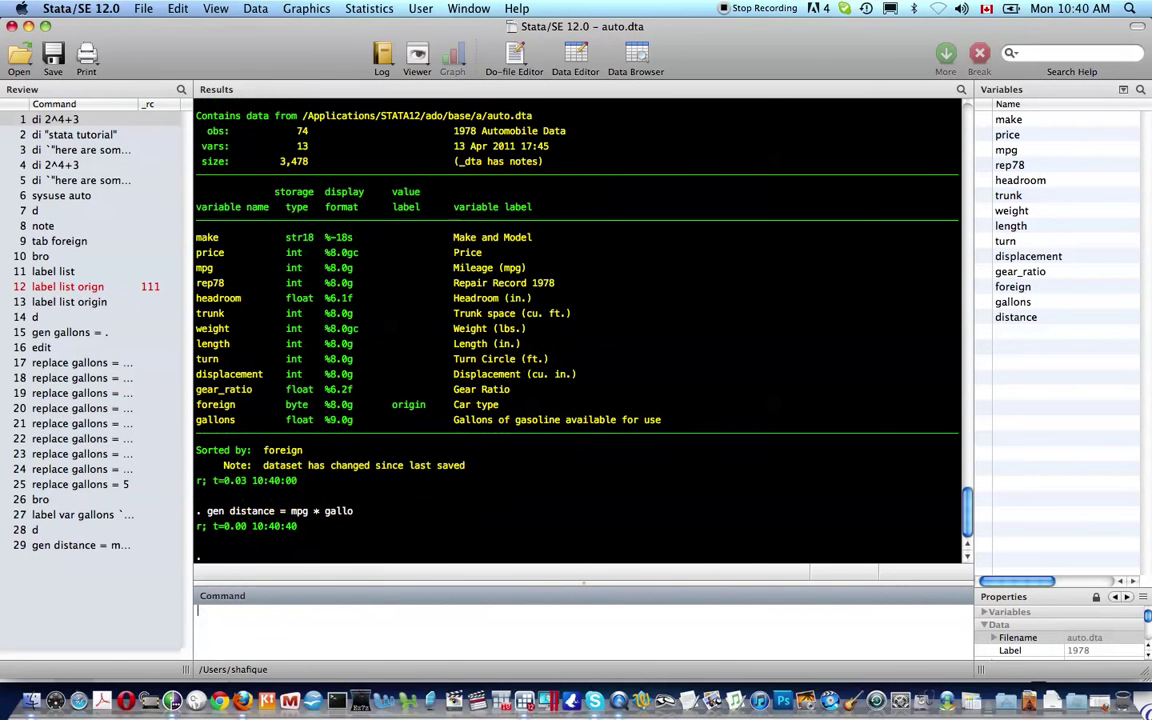
Step: Label the distance variable, abbreviated as dist, with avg distance you can travel on "gallons", using compound quotes around the text
text(label var dist `")
text("')
key(Left)
key(Left)
text(distance g)
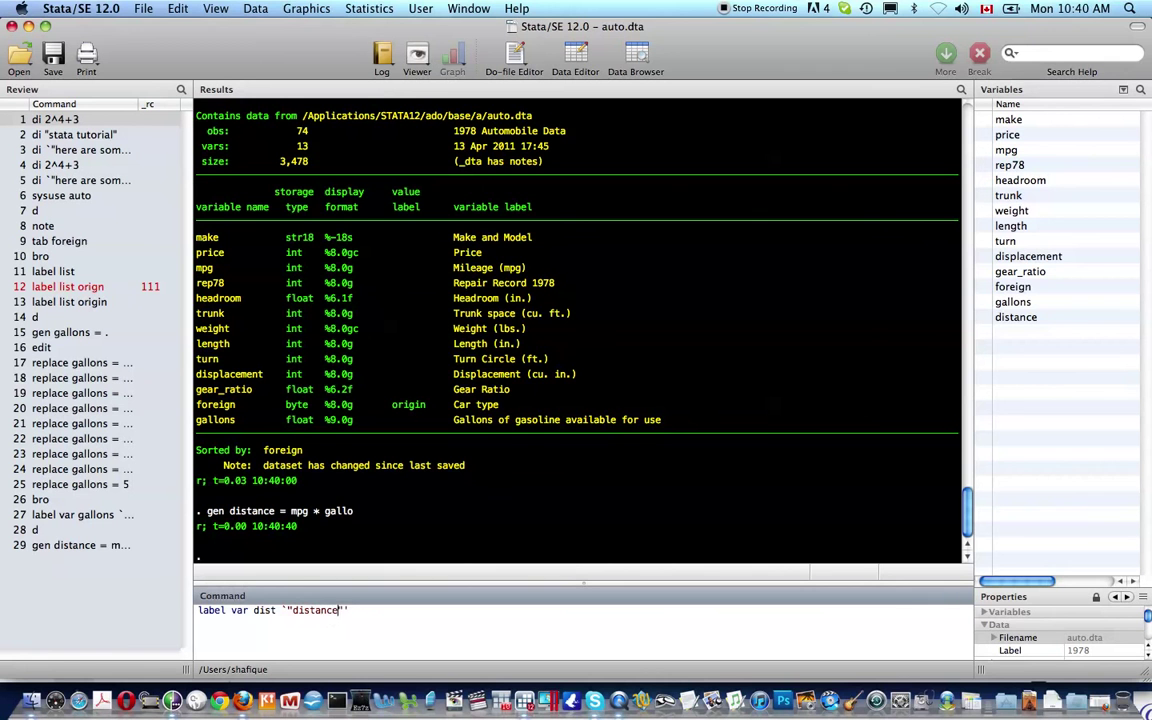
key(BackSpace)
text(yds)
key(BackSpace)
key(BackSpace)
key(BackSpace)
key(BackSpace)
key(BackSpace)
key(BackSpace)
key(BackSpace)
key(BackSpace)
key(BackSpace)
key(BackSpace)
key(BackSpace)
key(BackSpace)
text(ave)
text( distance yo)
text(u can travel o)
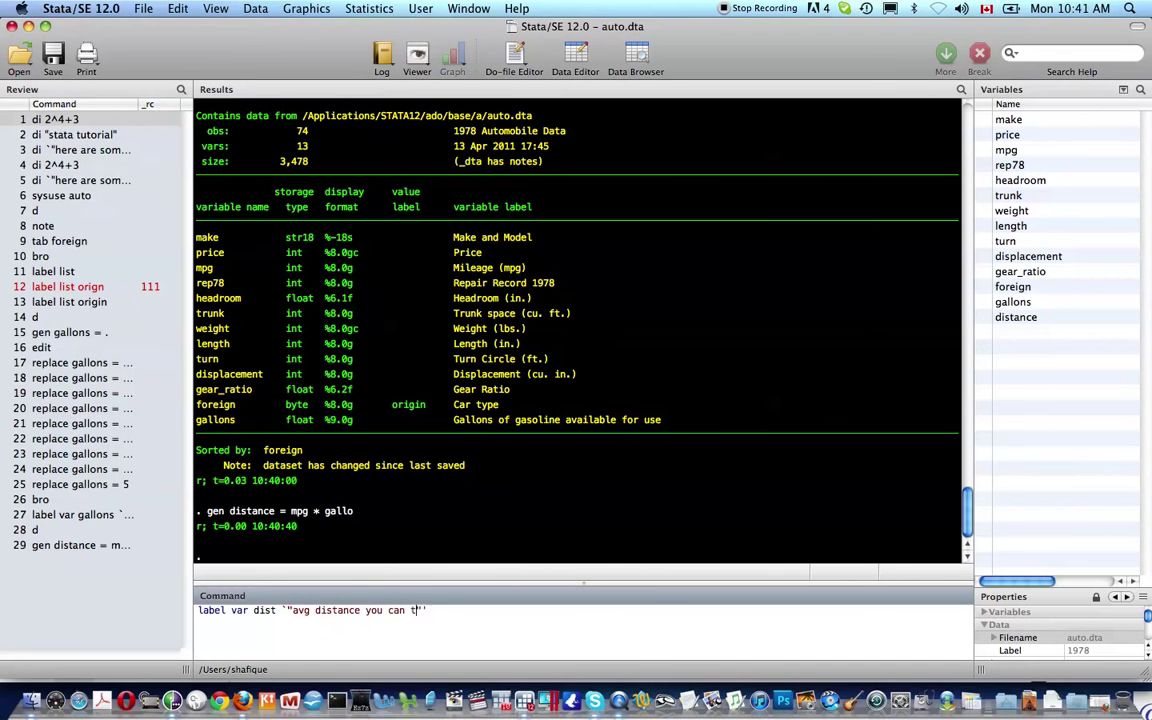
text(n )
text("")
text(gallons)
key(Return)
Step: Describe the dataset again to check the label of distance, and finish the paused output
text(d)
key(Return)
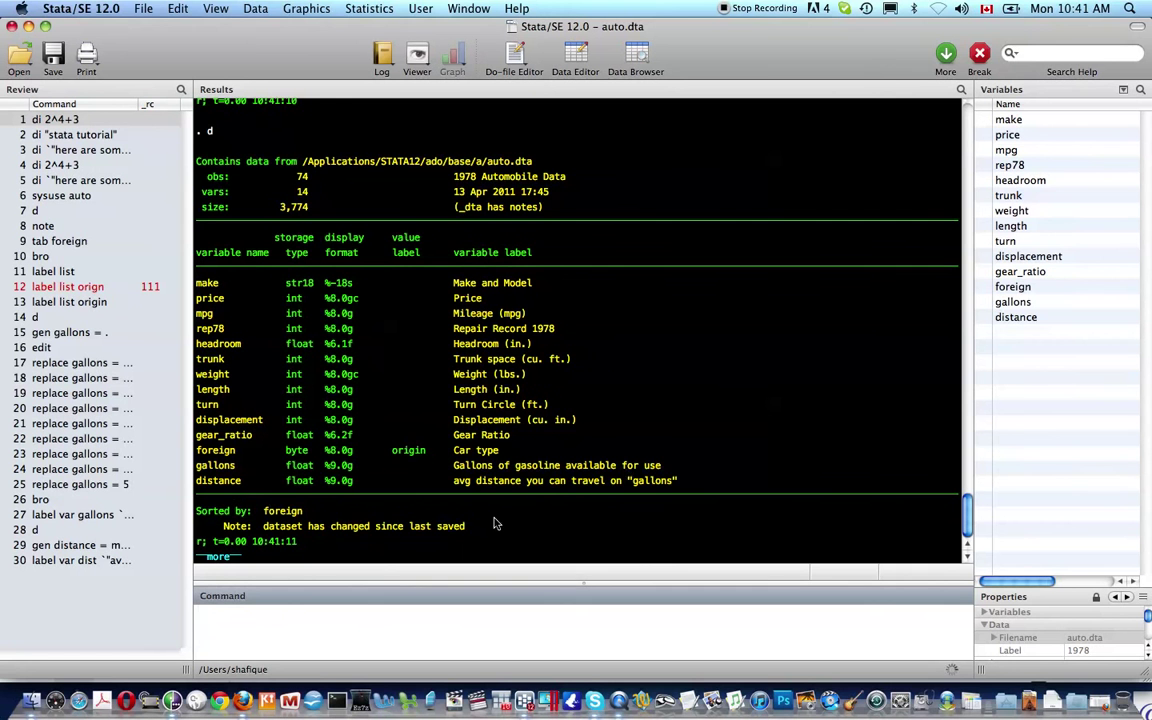
key(space)
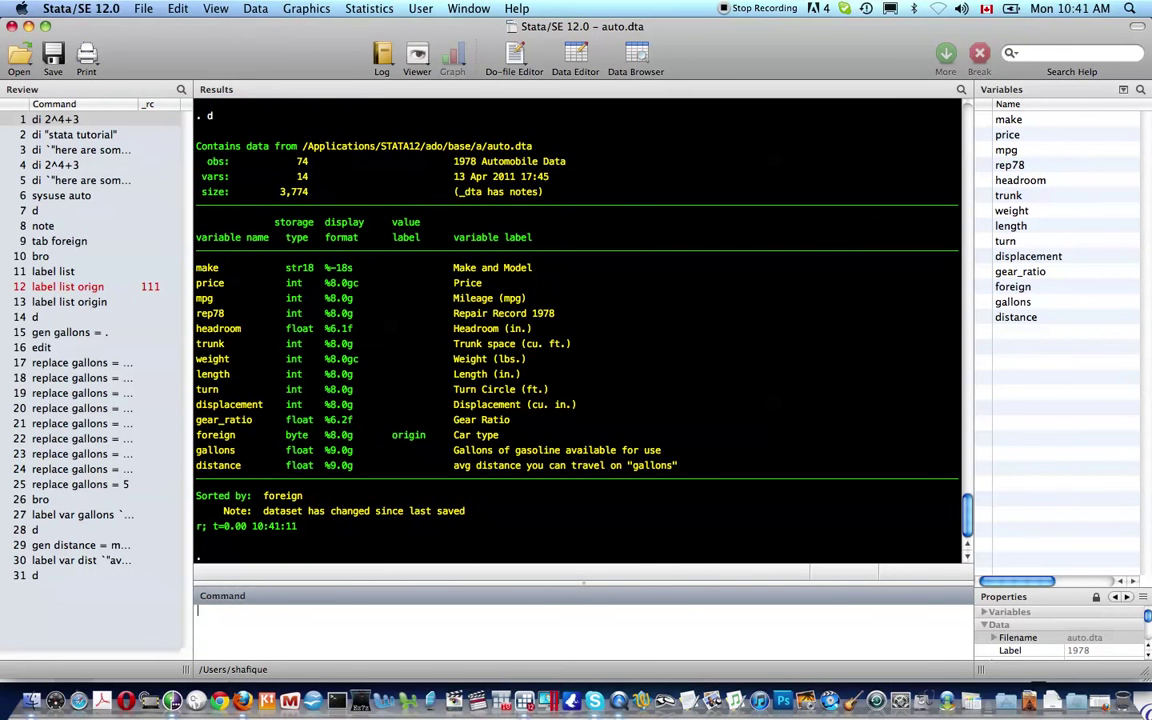
Step: Browse the dataset to check the distance column against mpg and gallons, and close the data browser
text(bro)
key(Return)
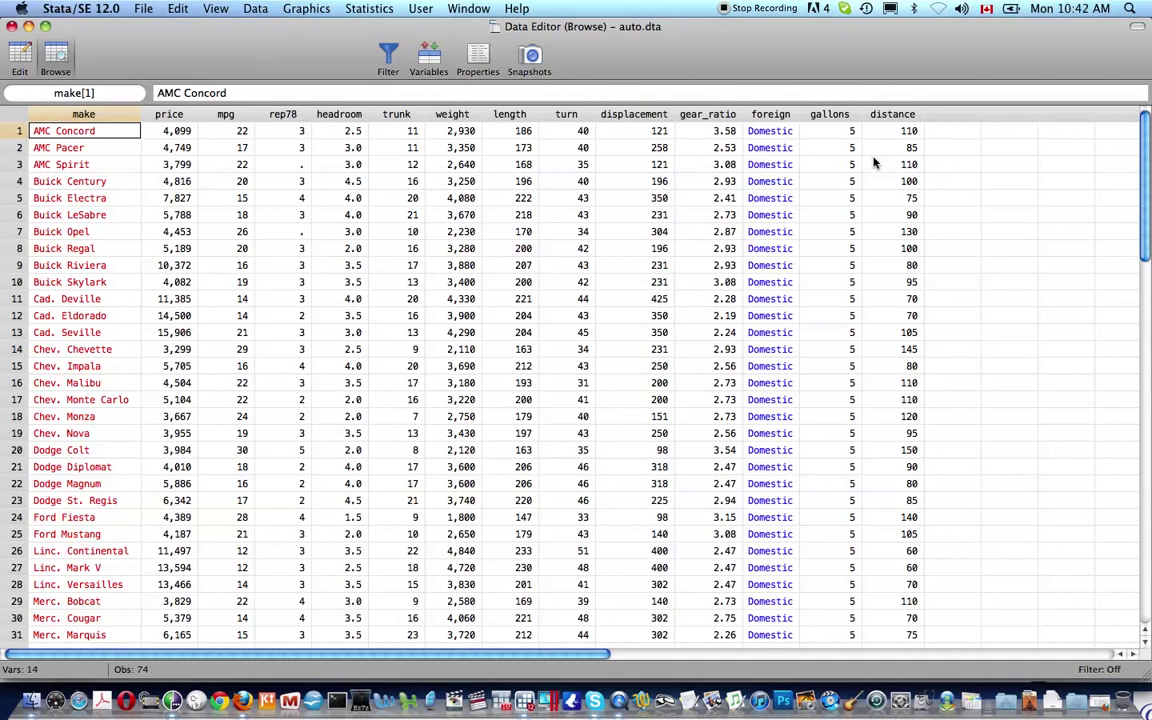
key(super+w)
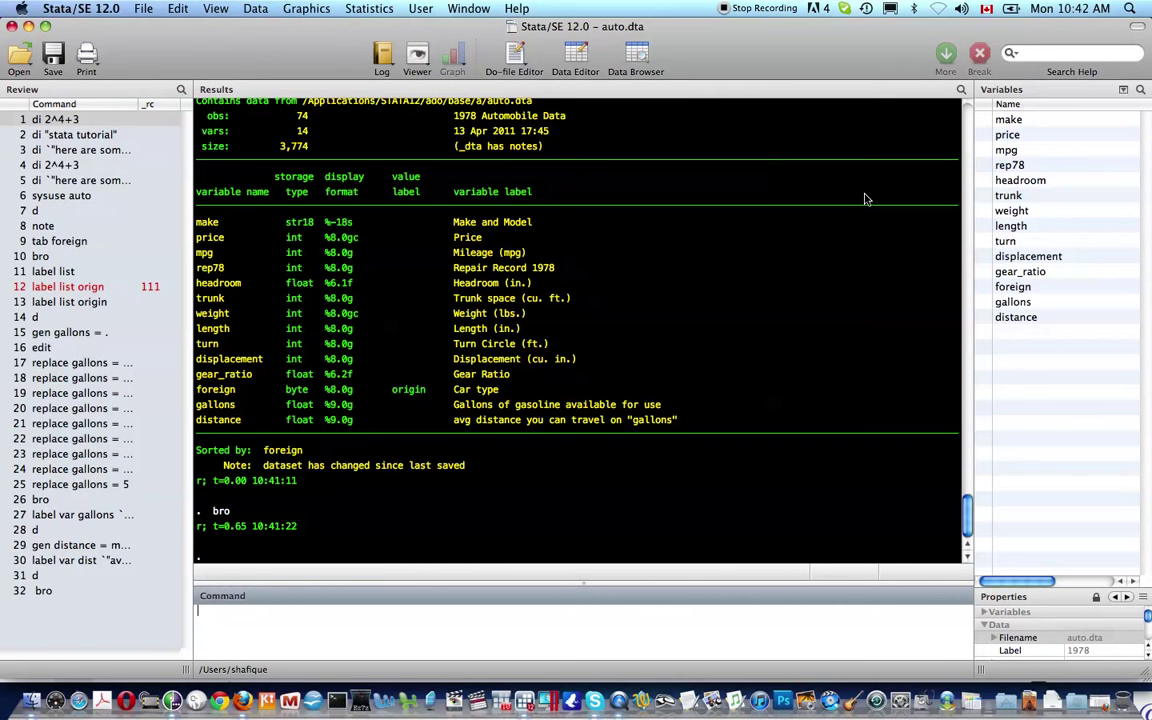
Step: Summarize distance with basic statistics and count the observations in the dataset
text(sum distance)
key(Return)
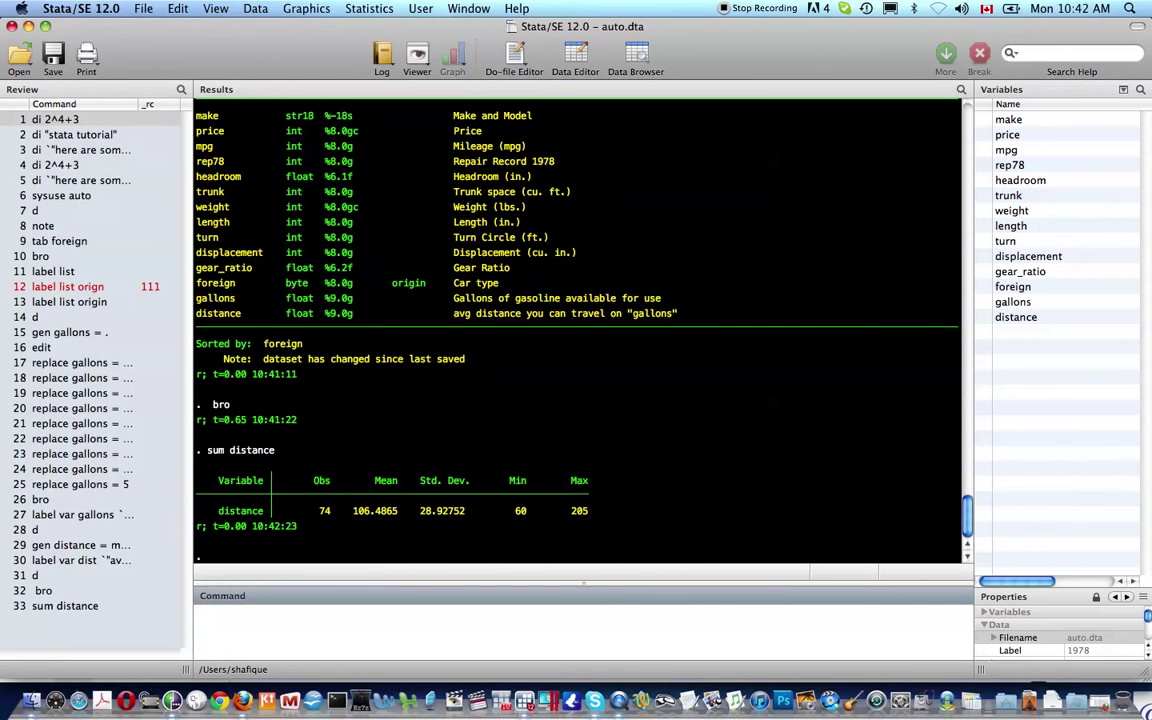
text(count)
key(Return)
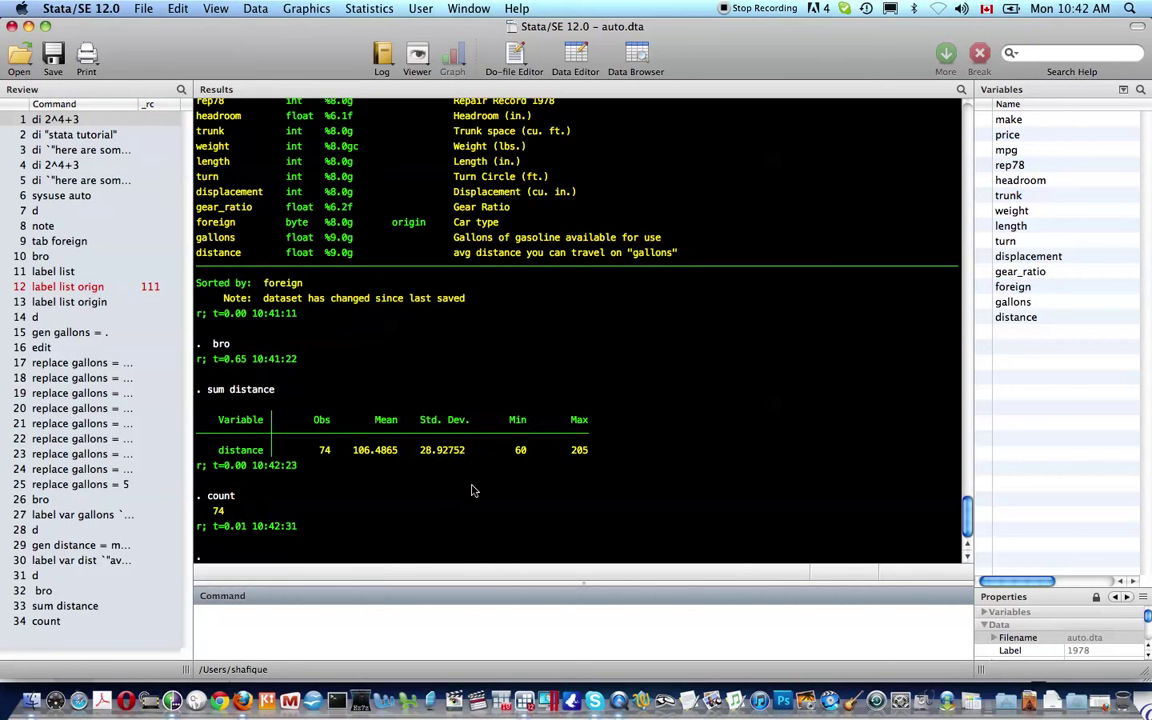
Step: Summarize distance with the detail option d, and do the same for gallons using the abbreviation gall
text(count)
key(Page_Up)
key(Page_Up)
text(, d)
key(Return)
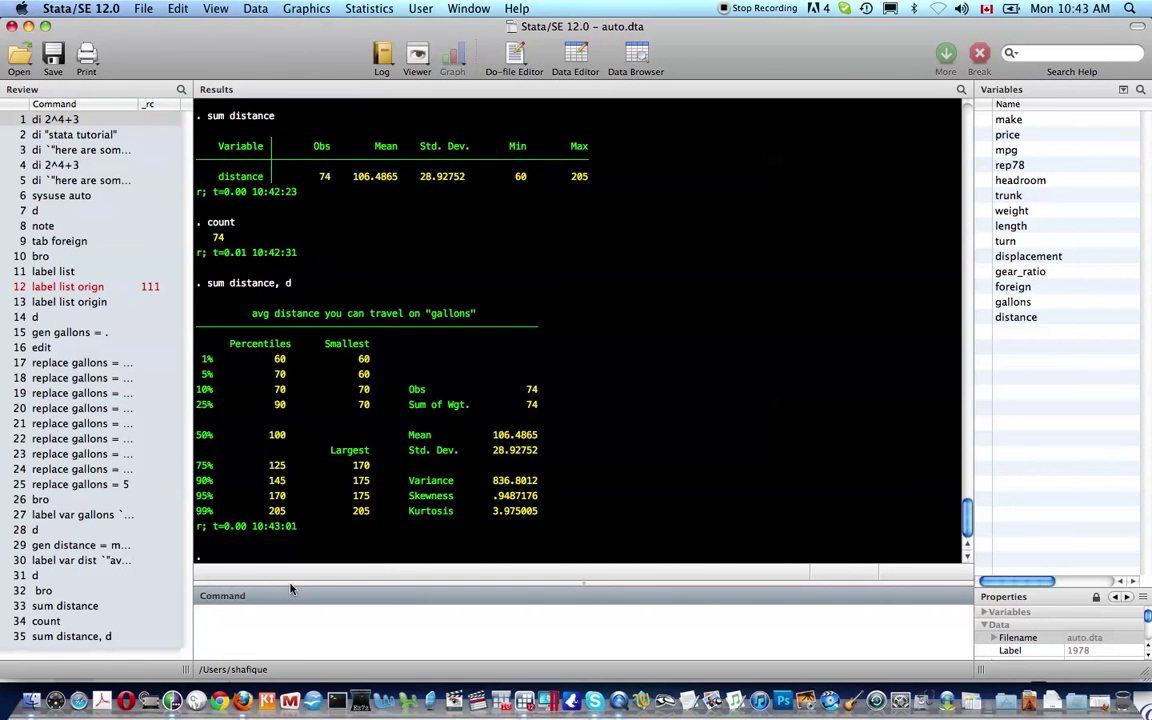
text(sum gall,d)
key(Return)
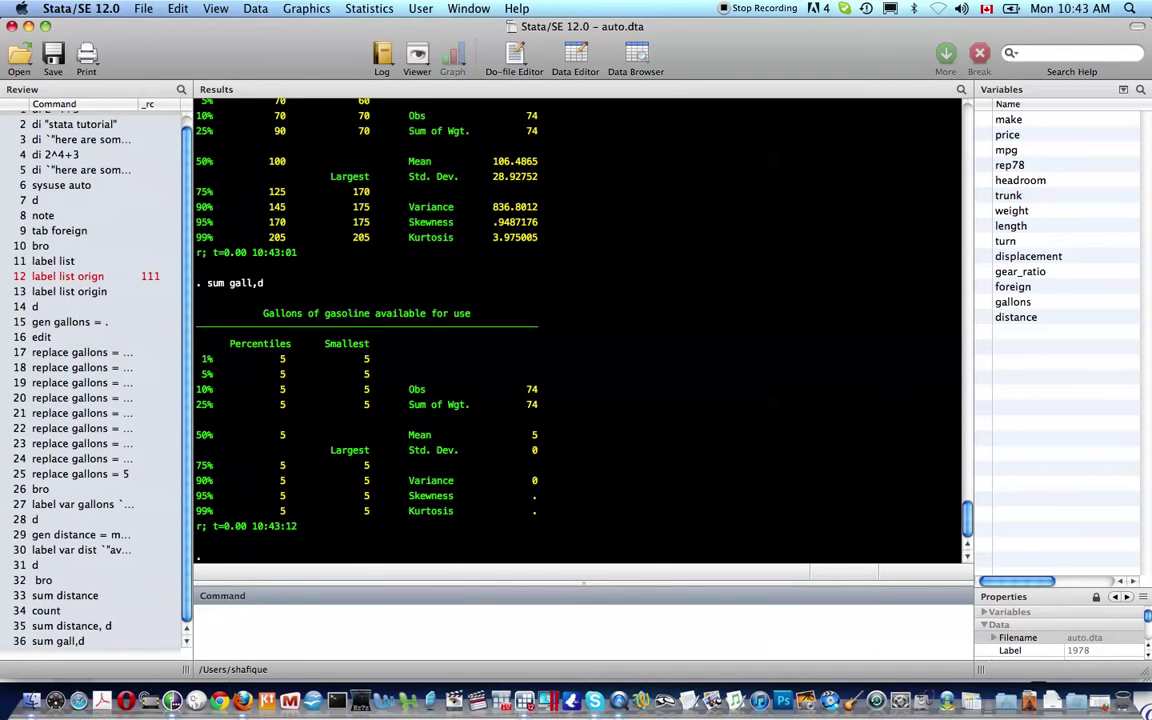